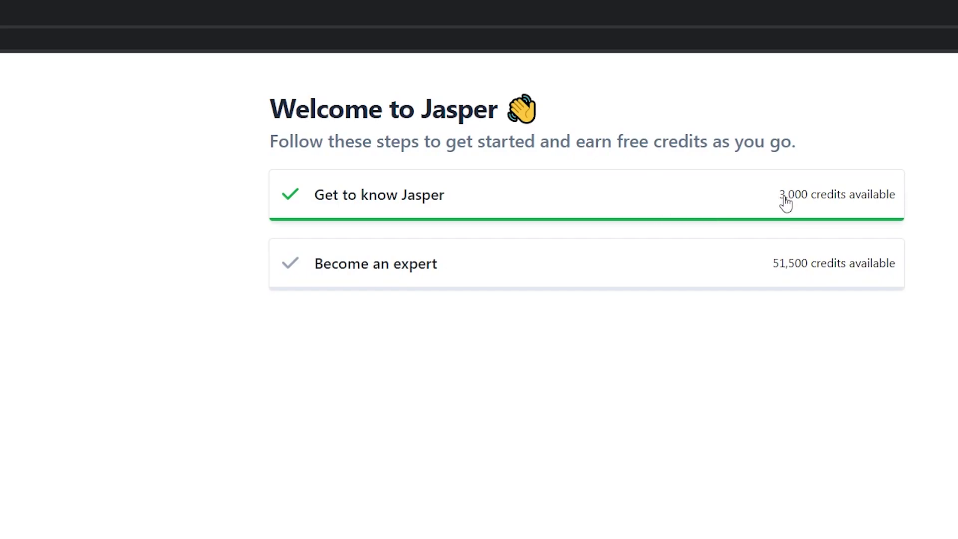
Expand the 'Get to know Jasper' and 'Become an expert' checklists, then view the project list
click(900, 203)
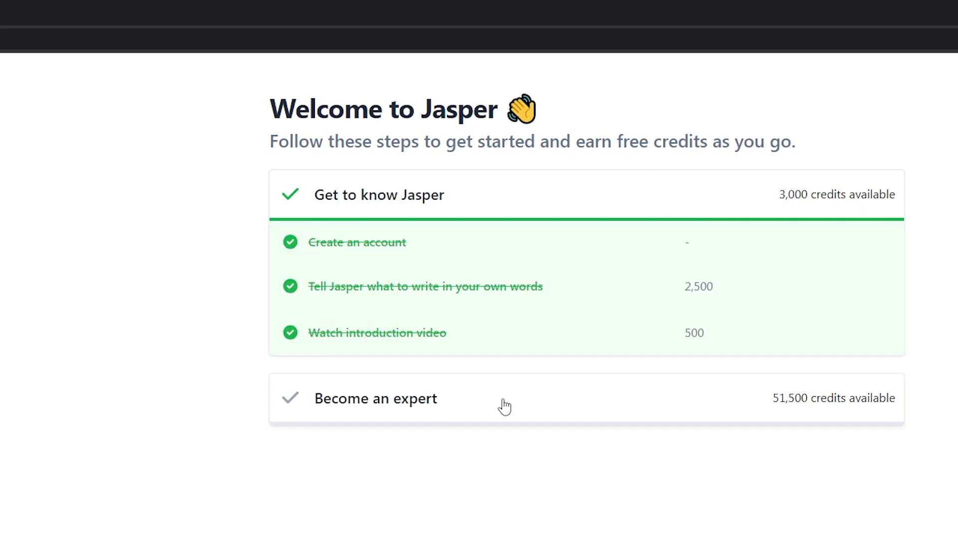
click(503, 400)
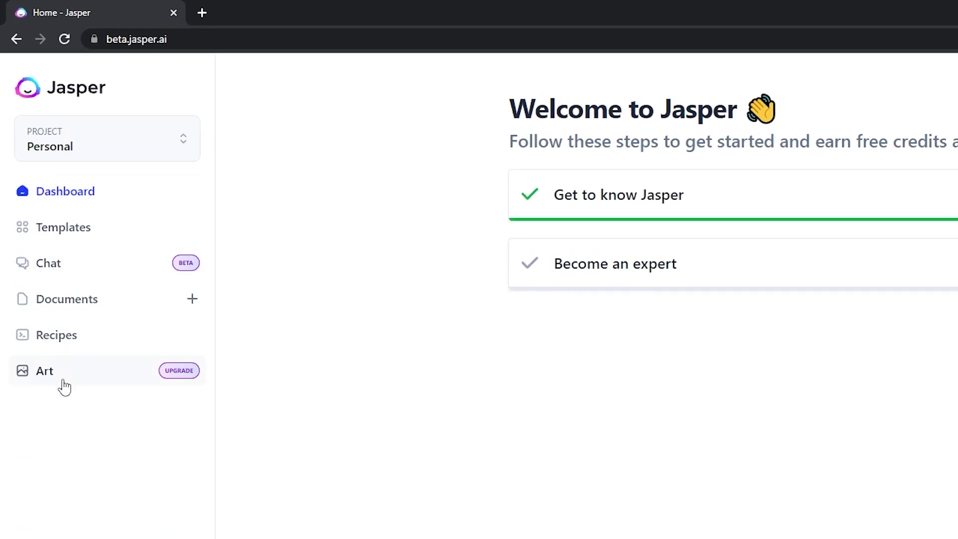
click(104, 142)
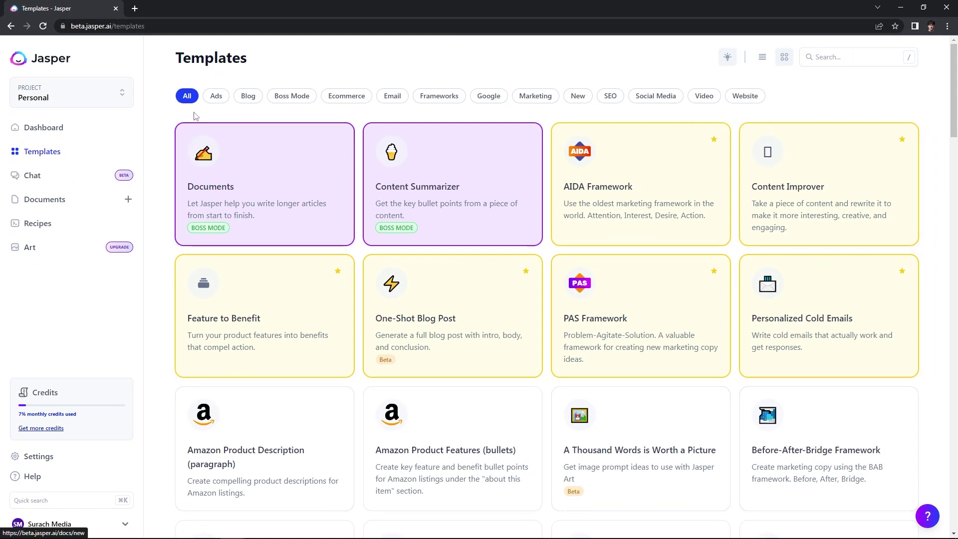
Filter templates by Ads, Blog, Boss Mode, Ecommerce and Email, then show All again
click(217, 100)
click(247, 97)
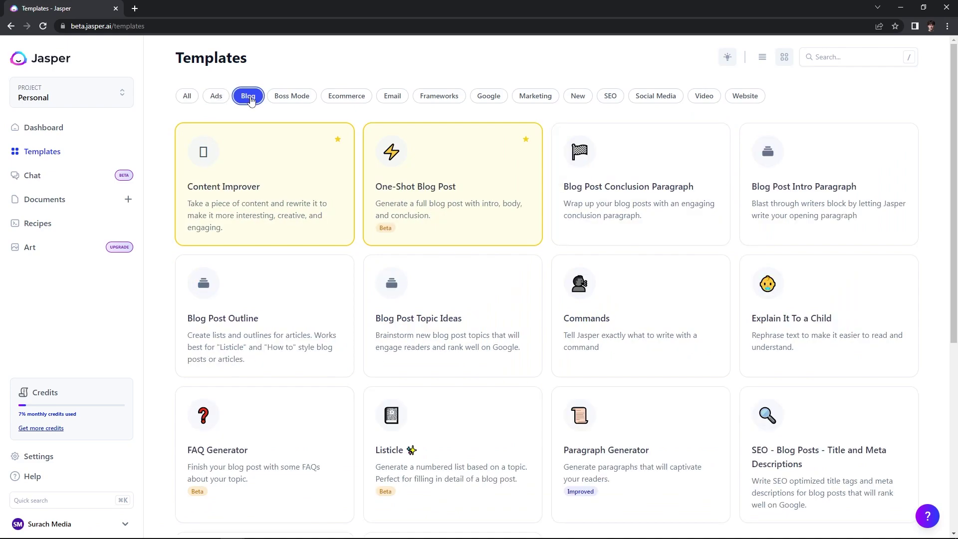
click(299, 99)
click(357, 102)
click(393, 99)
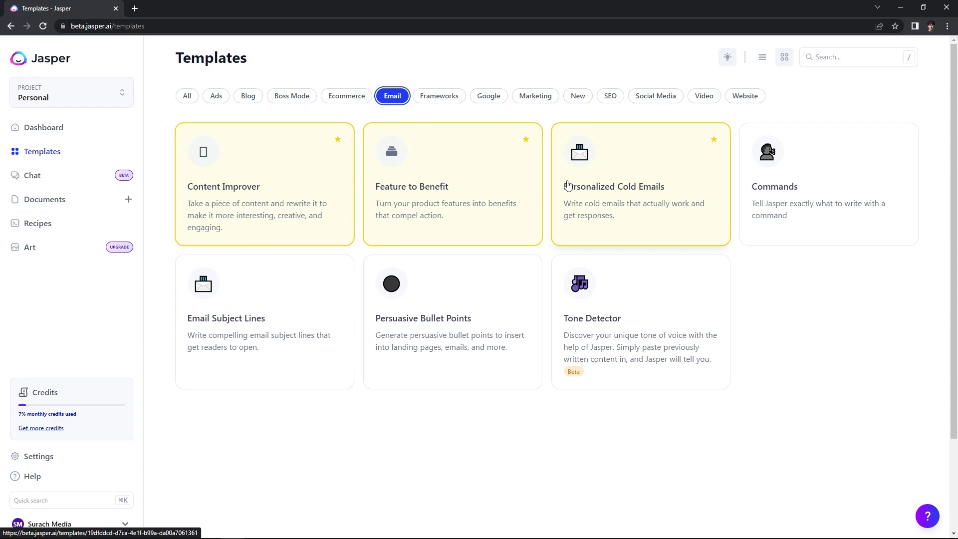
click(187, 96)
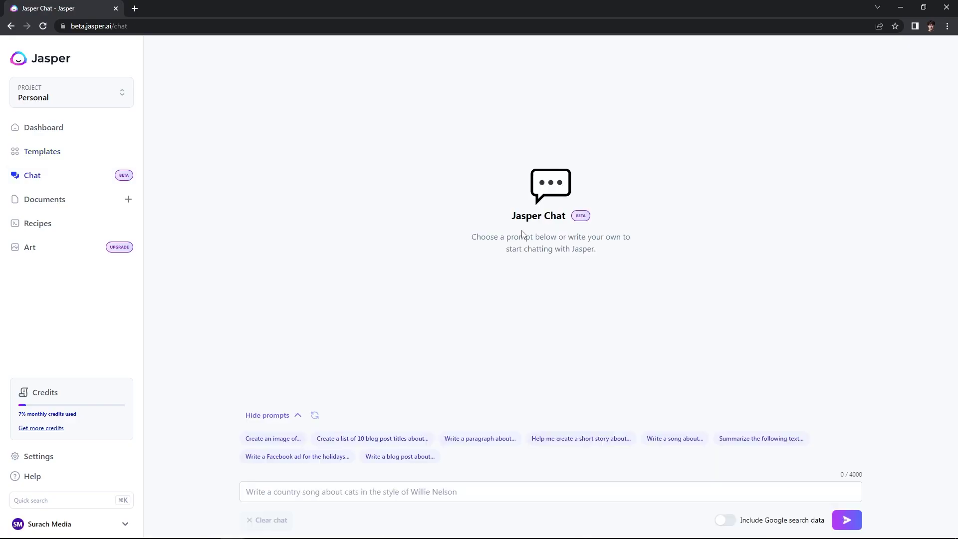
Focus the empty chat message box, then switch to the empty Documents list
click(471, 489)
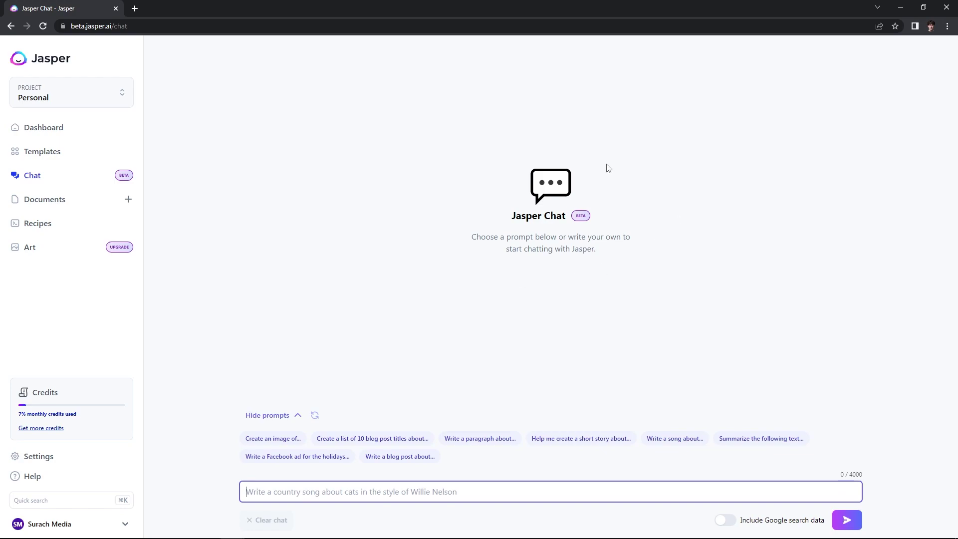
click(55, 205)
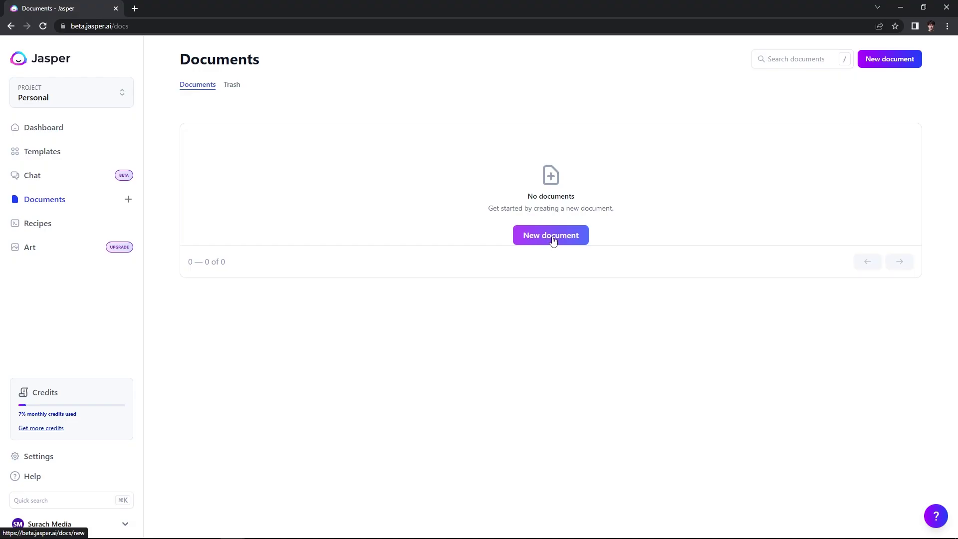
Start a new blank document and look over the available workflows without picking one
click(552, 238)
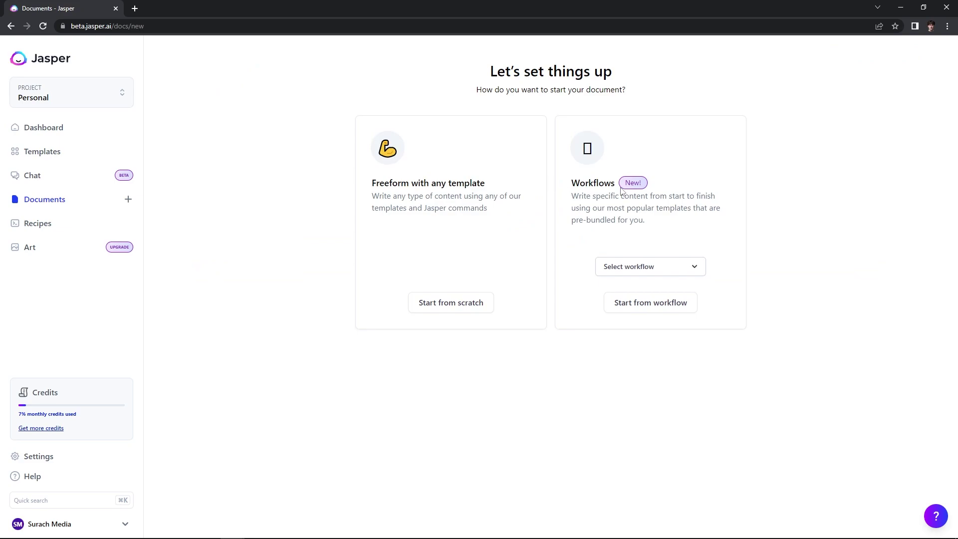
click(661, 268)
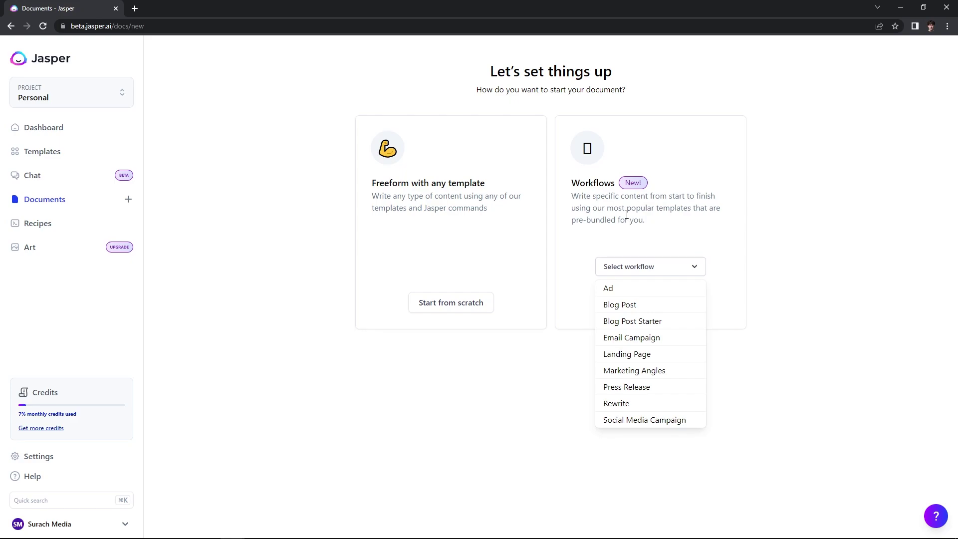
drag(372, 183, 495, 187)
click(508, 182)
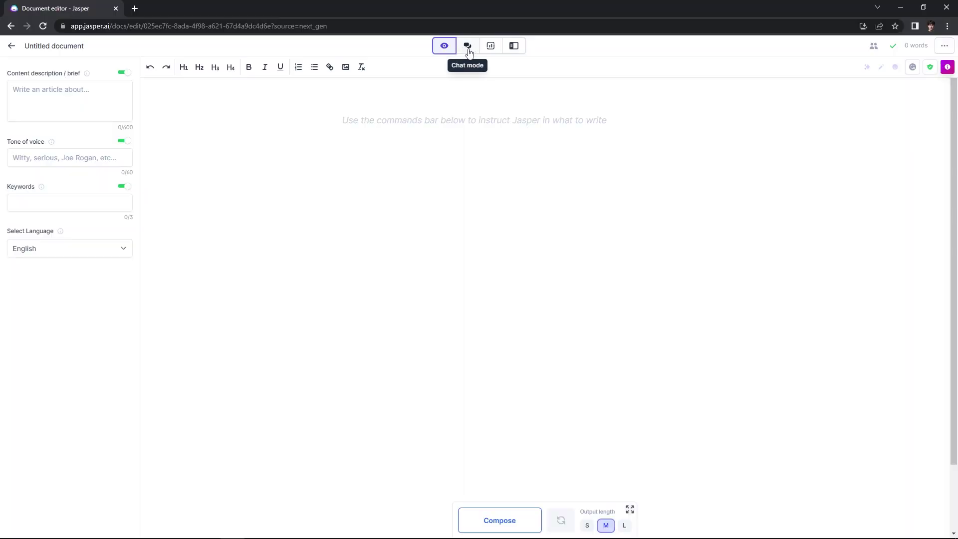
Show Jasper Chat beside the new document and try its message box
click(468, 50)
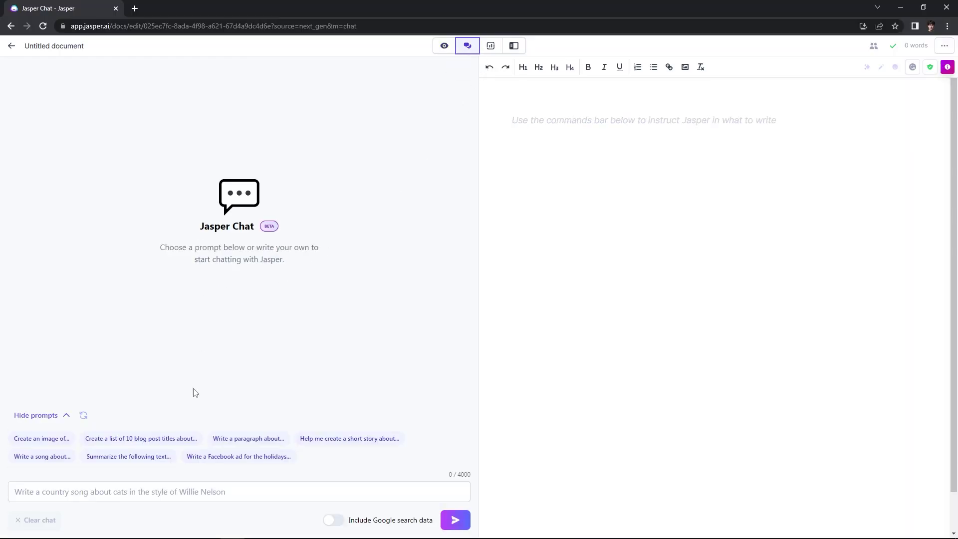
click(198, 496)
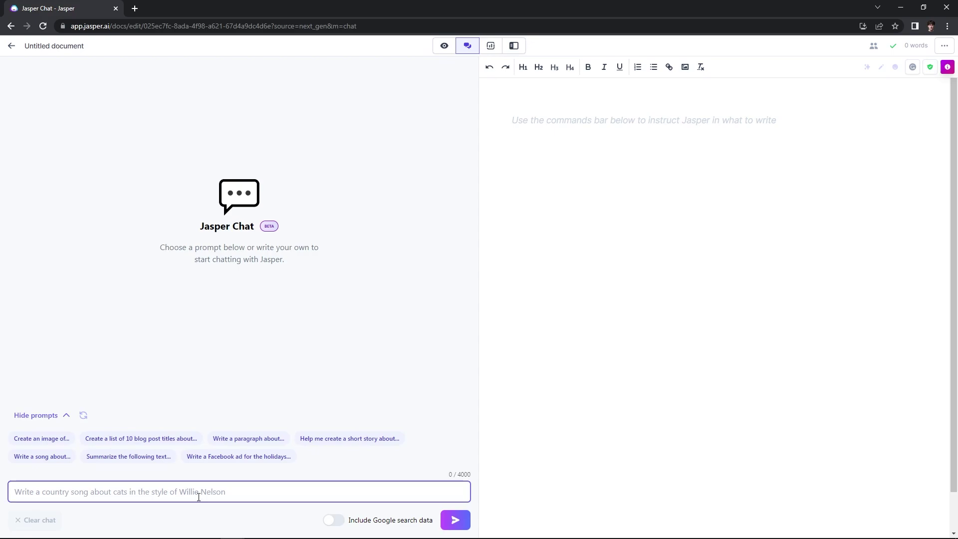
click(503, 138)
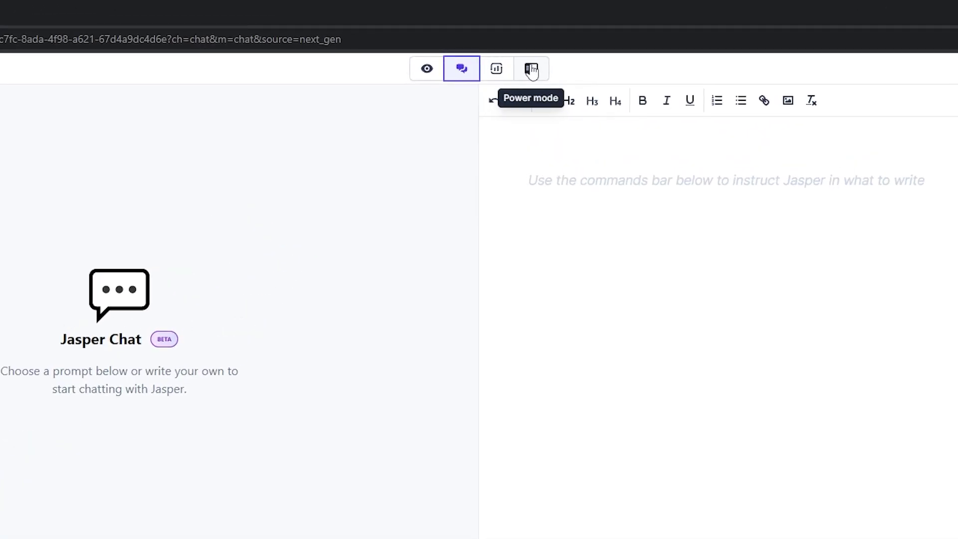
Switch the editor to Power mode and open the Video Titles template
click(531, 70)
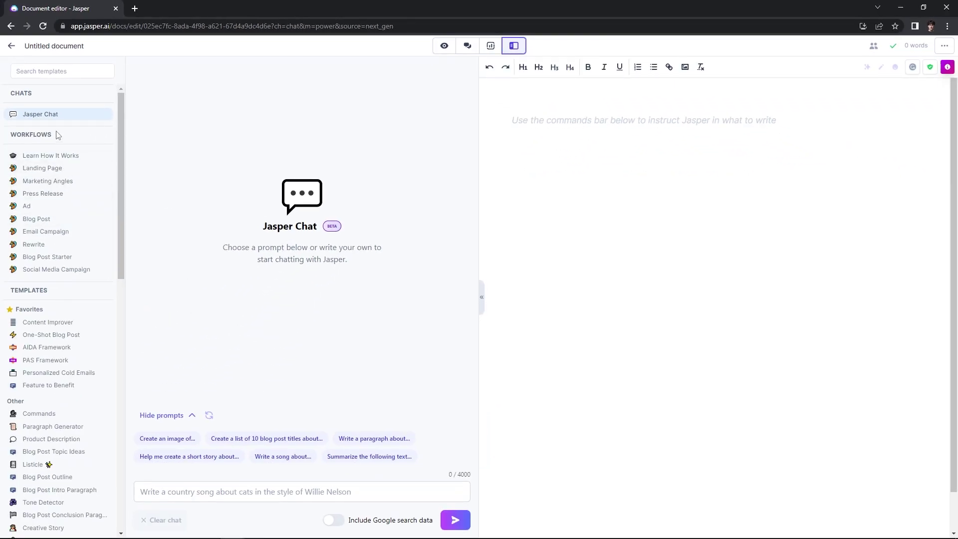
scroll(58, 289, down, 5)
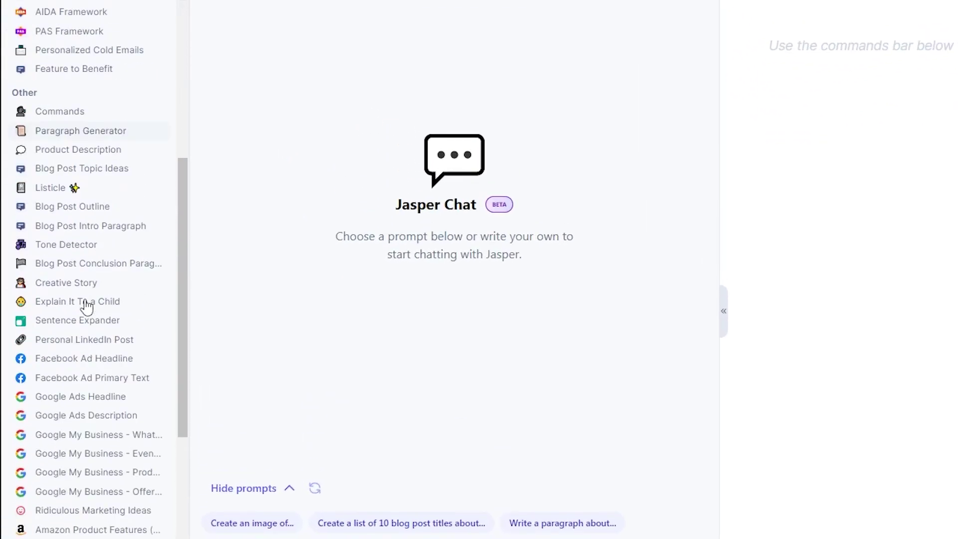
scroll(85, 306, down, 9)
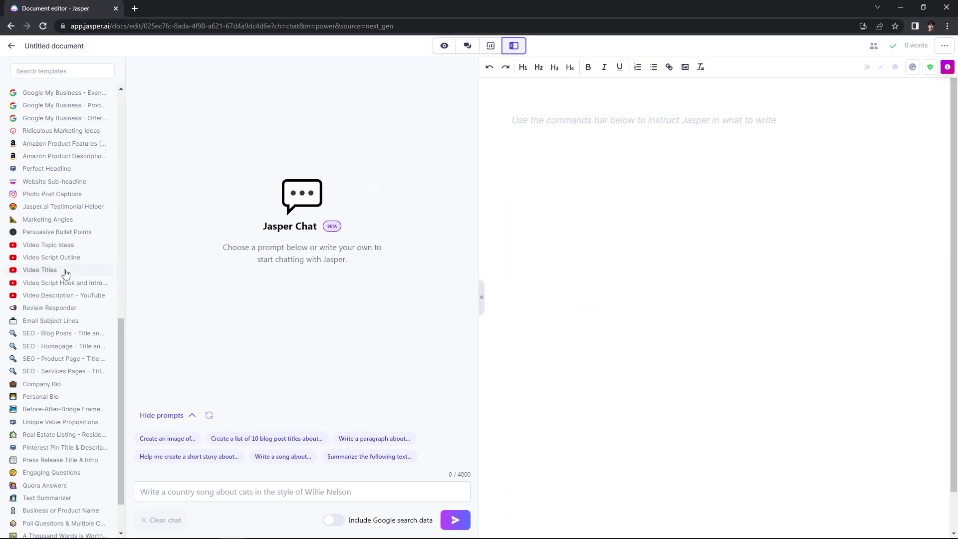
click(66, 273)
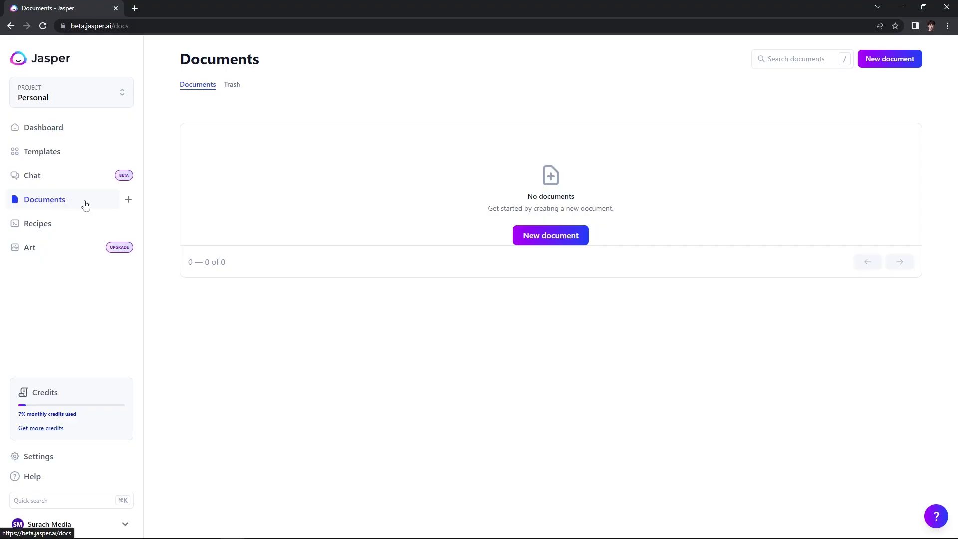
Browse the featured recipes carousel on the Recipes page
click(73, 227)
drag(235, 291, 411, 289)
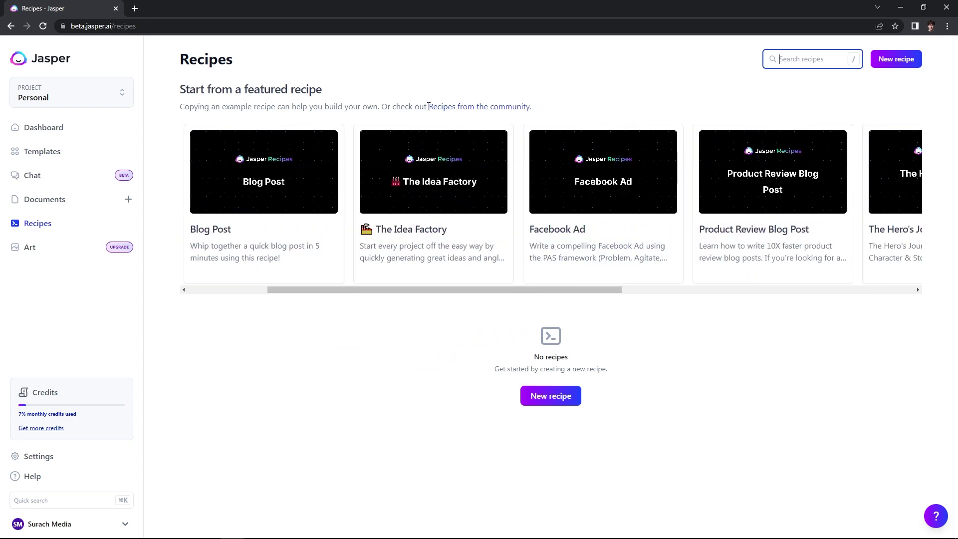
mouse_move(237, 184)
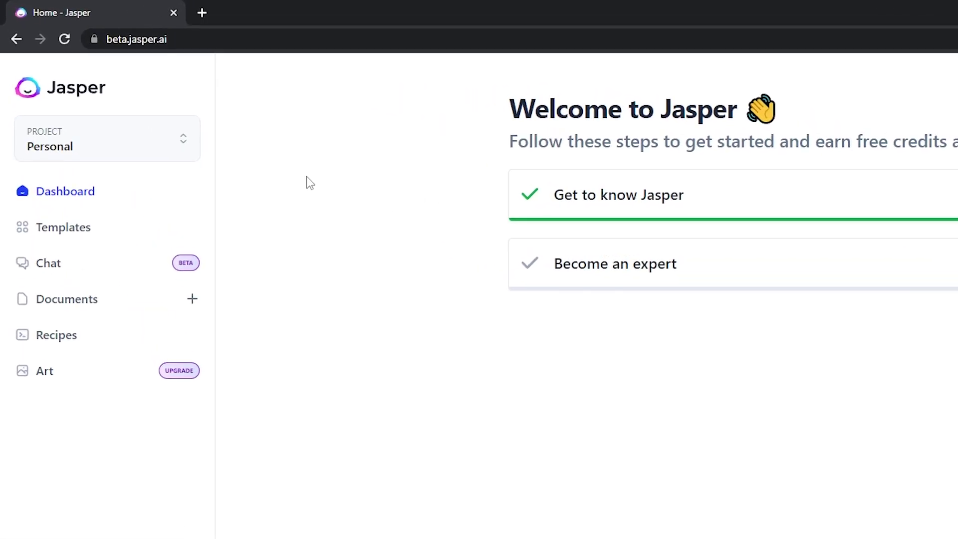
Create project 'Agency Insights Launch' described as 'This will be the building blocks for launching my new software.'
click(183, 140)
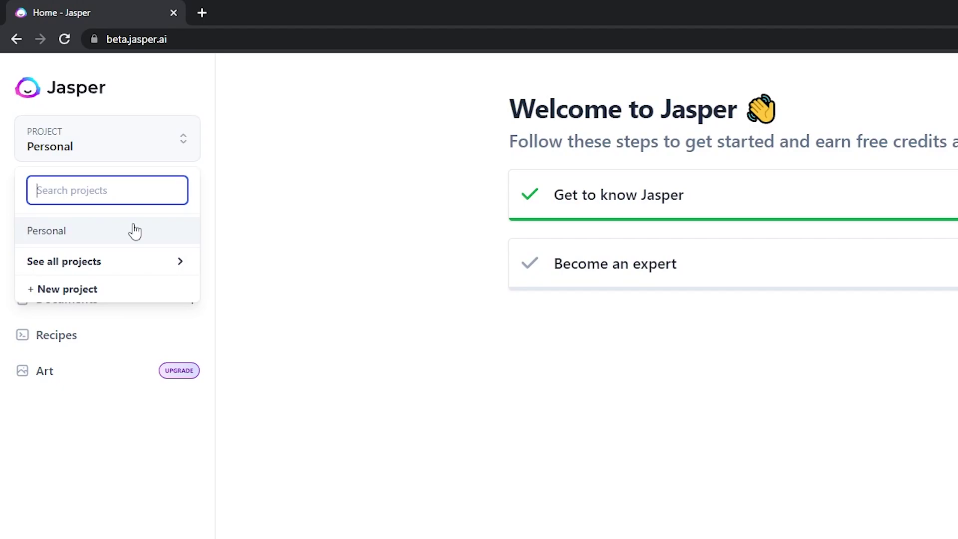
click(65, 289)
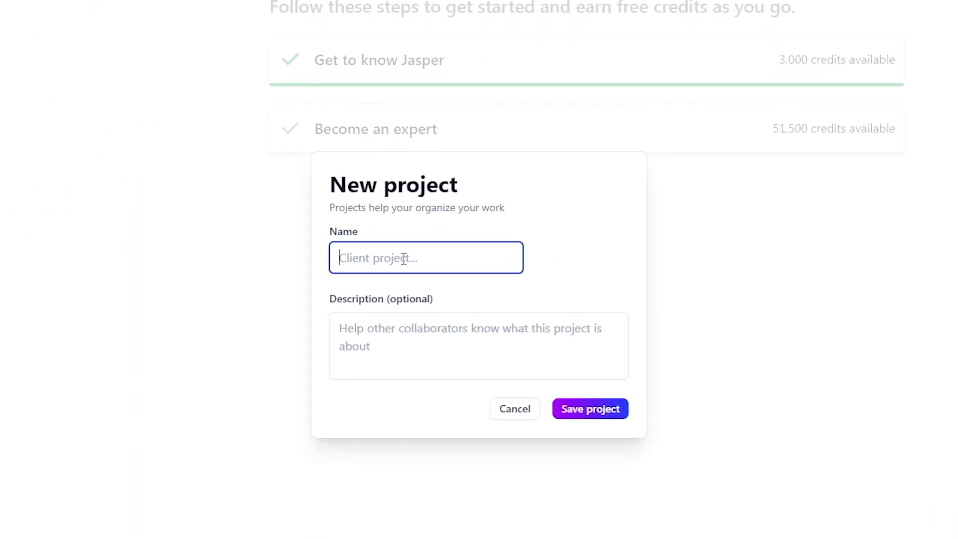
text(Agency Insights Launch)
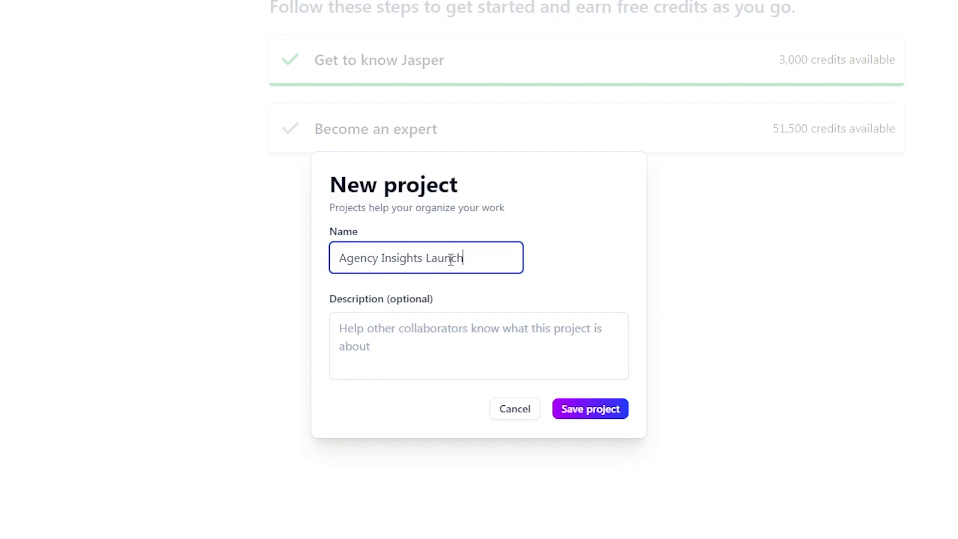
drag(423, 258, 332, 259)
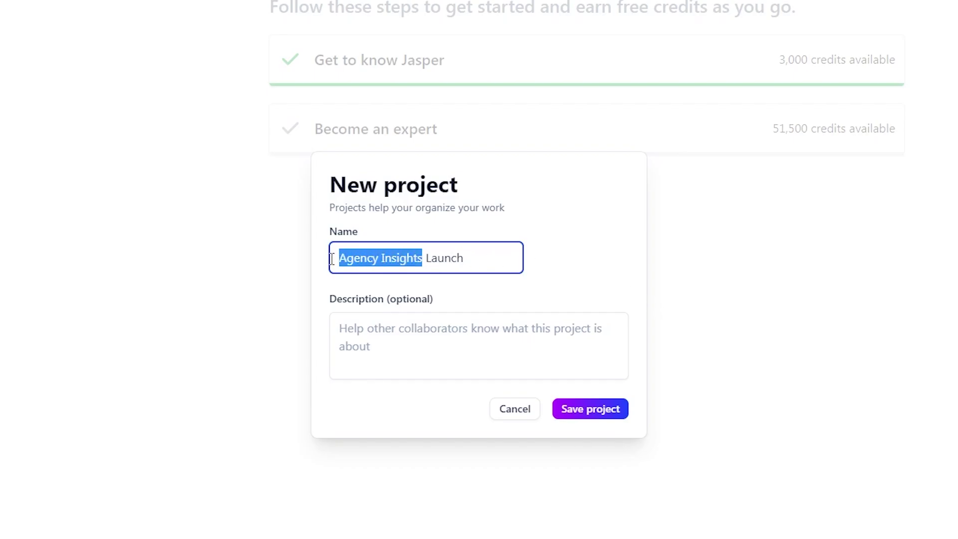
click(384, 335)
text(This will be the building )
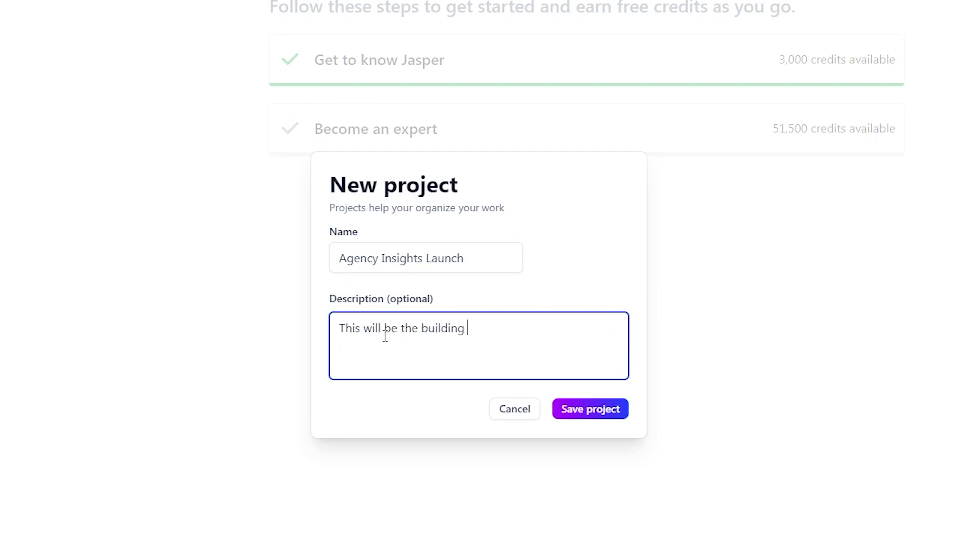
text(blocks for launching my new software.)
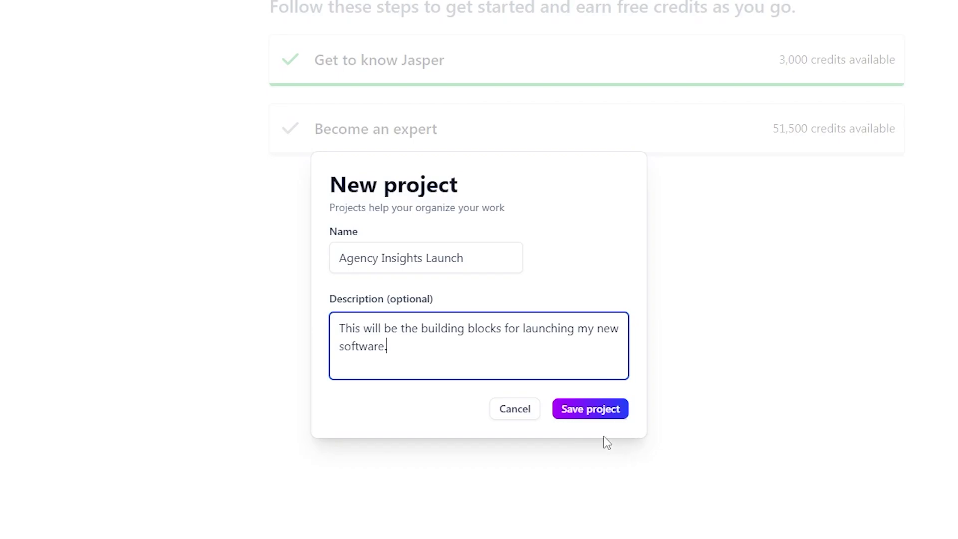
click(594, 418)
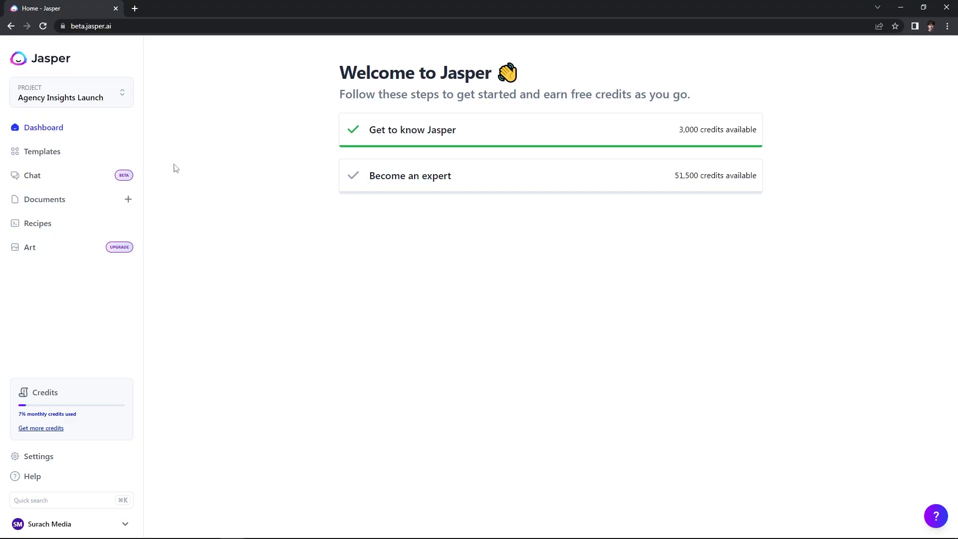
Open AIDA Framework; enter 'Agency Insights', its agency-owner progress-tracking description, and tone 'Urgent but friendly'
click(47, 156)
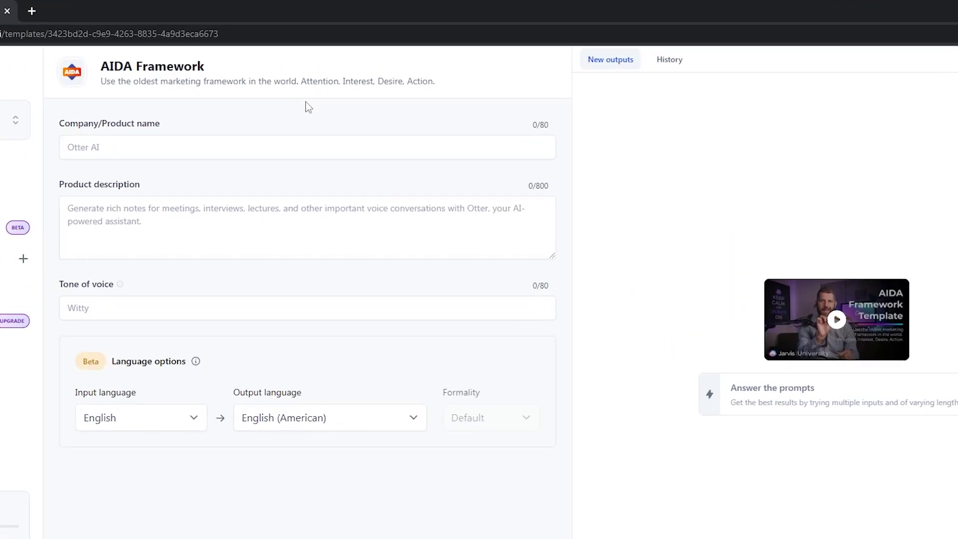
drag(300, 82, 430, 98)
click(94, 168)
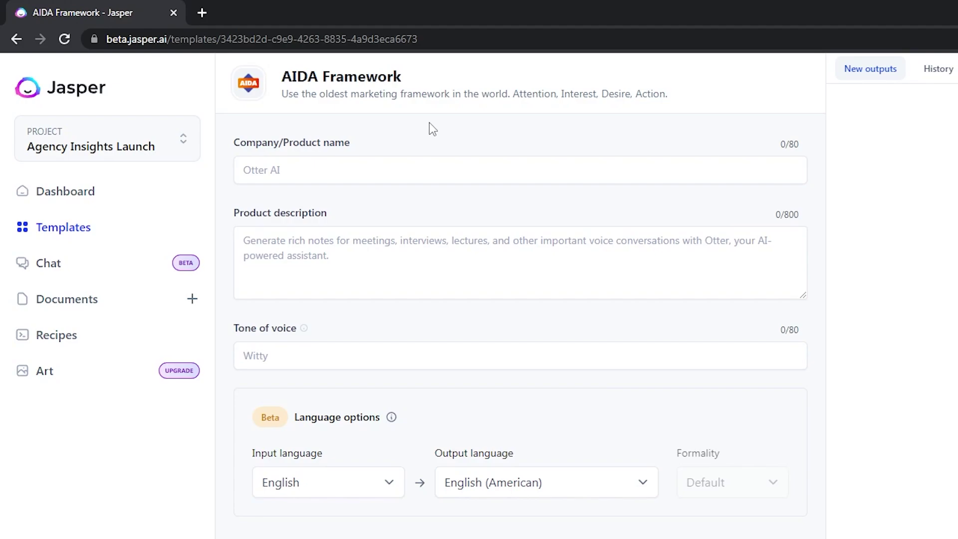
text(Agency Insights)
key(Tab)
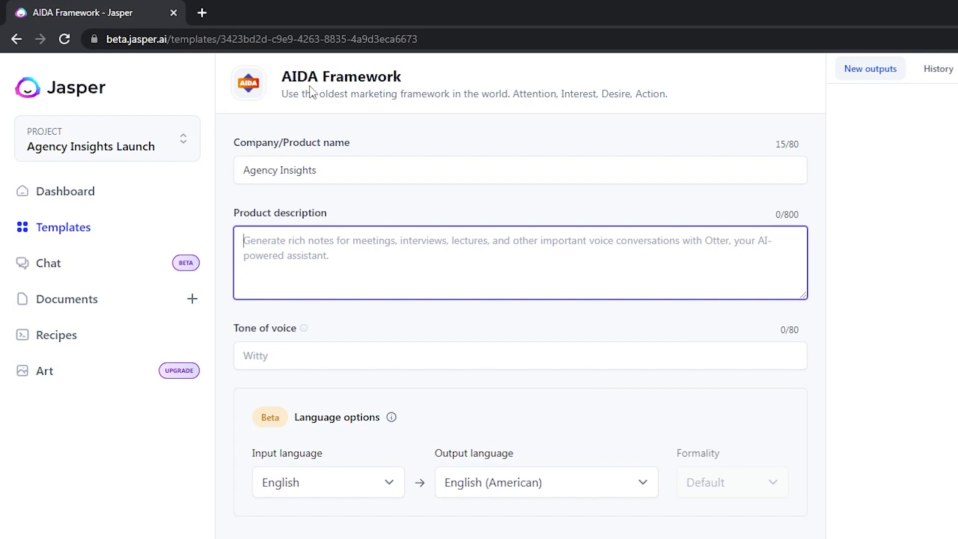
text(Agency Insights is the simplest way for agency owners to track their progress communicate with thei)
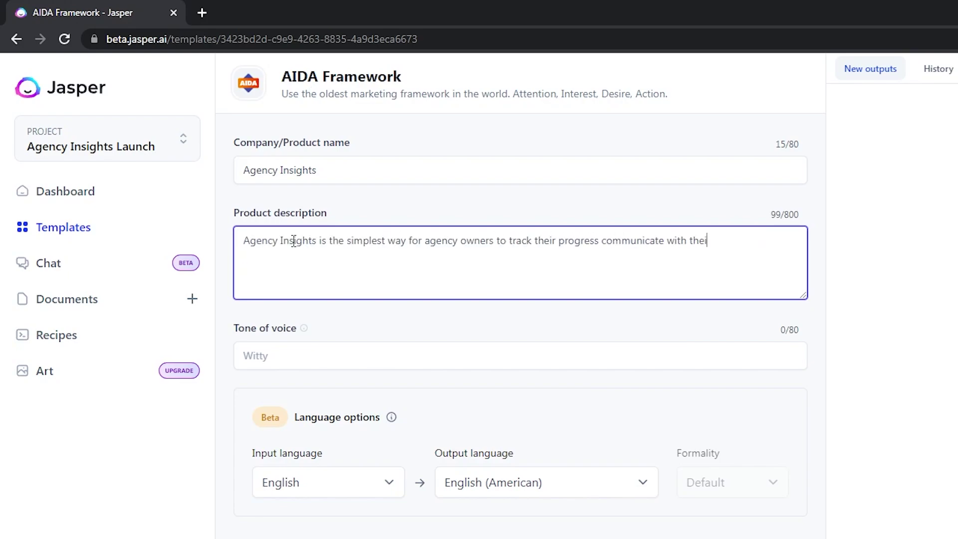
text(r clients, and manage their team's projects. By tracking specific metrics, Agency Insights all)
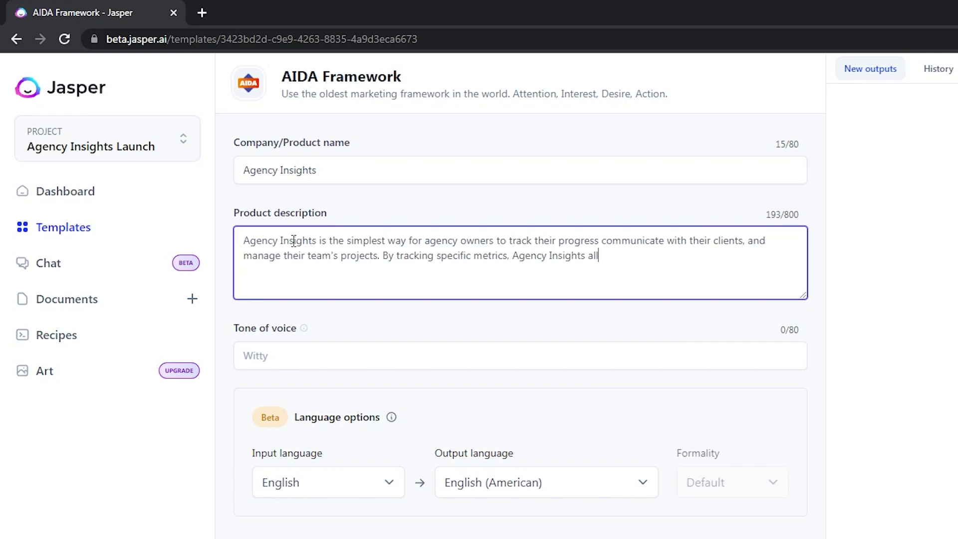
text(ows agencies to stay on top of their game and improve their workflow. With a focus on communication and organization, Agency Insights)
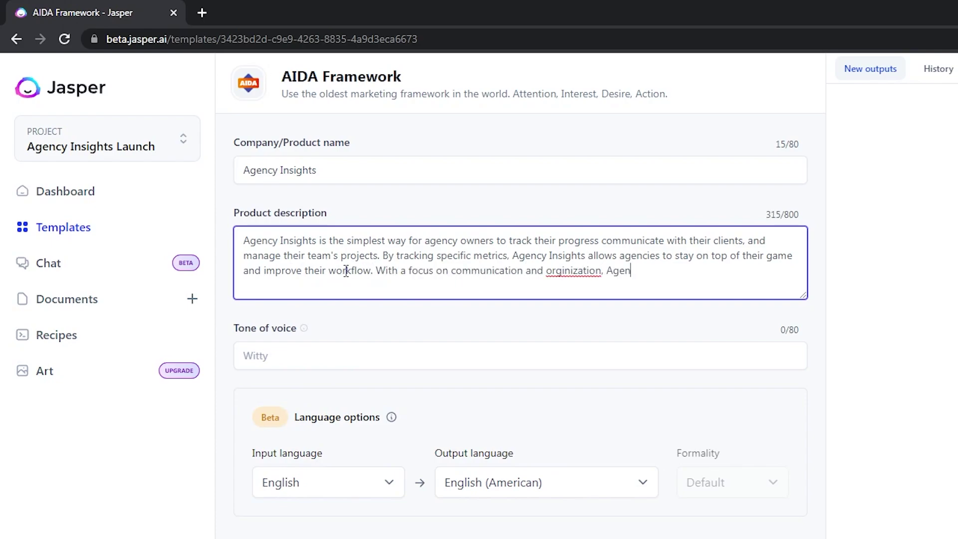
text( makes agency management easier than ever.)
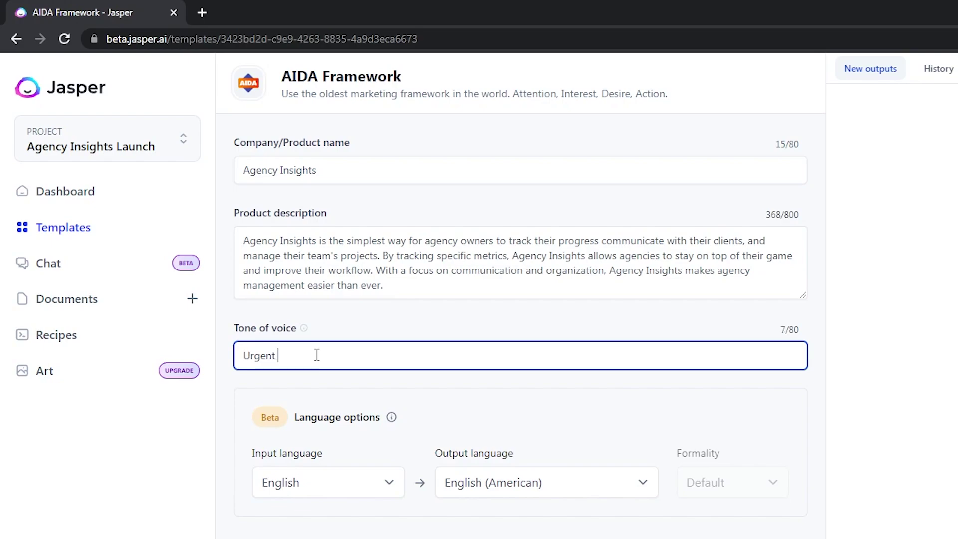
text(t friendly)
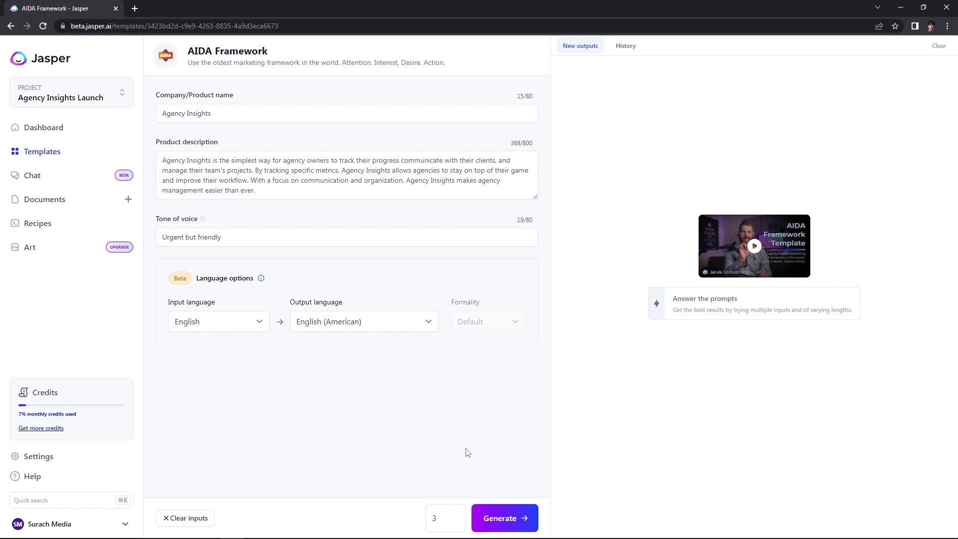
Generate three AIDA outputs, copy one, and open the first as a 102-word document
click(508, 519)
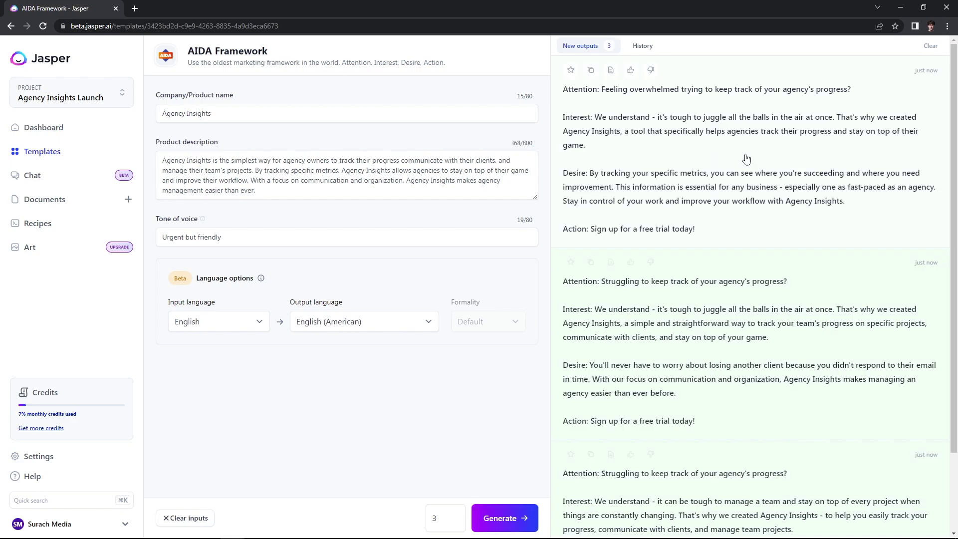
scroll(673, 209, down, 1)
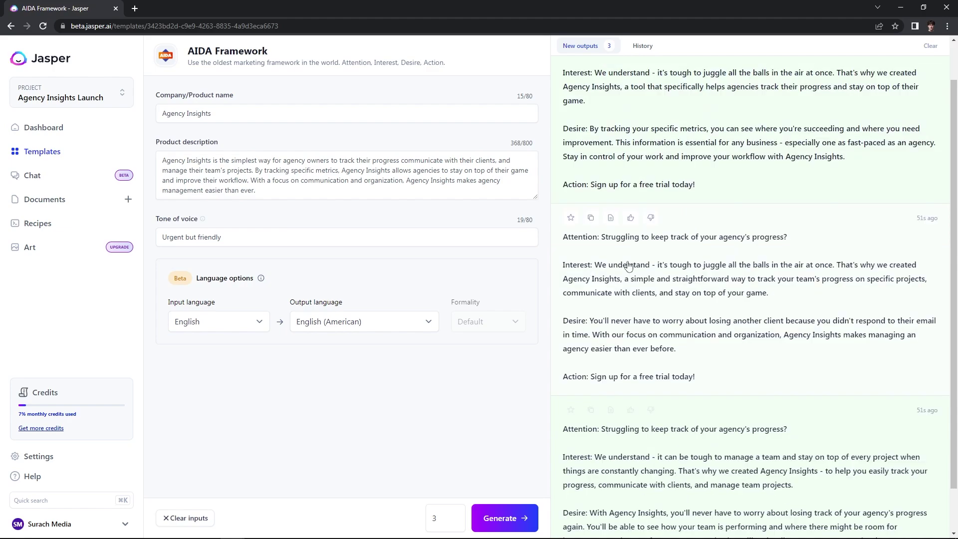
scroll(643, 263, up, 1)
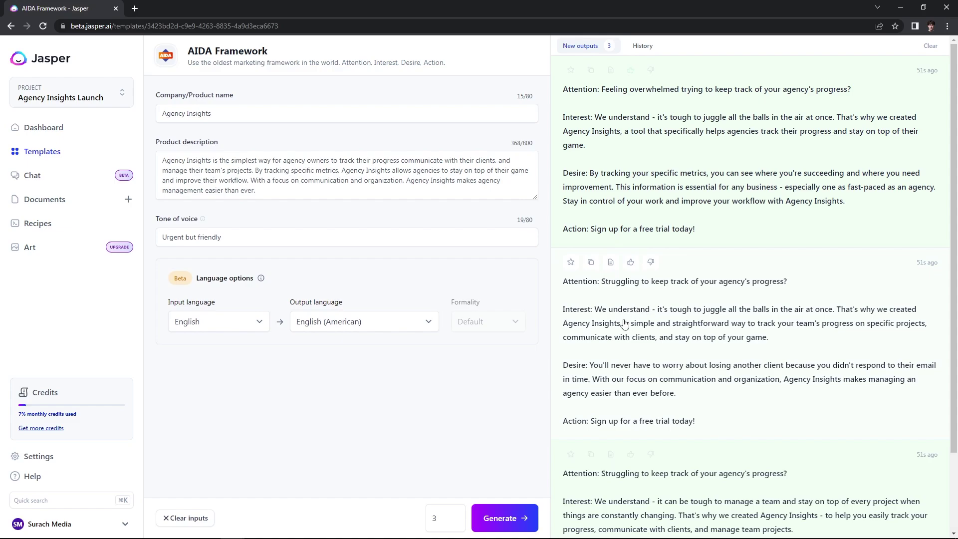
click(591, 261)
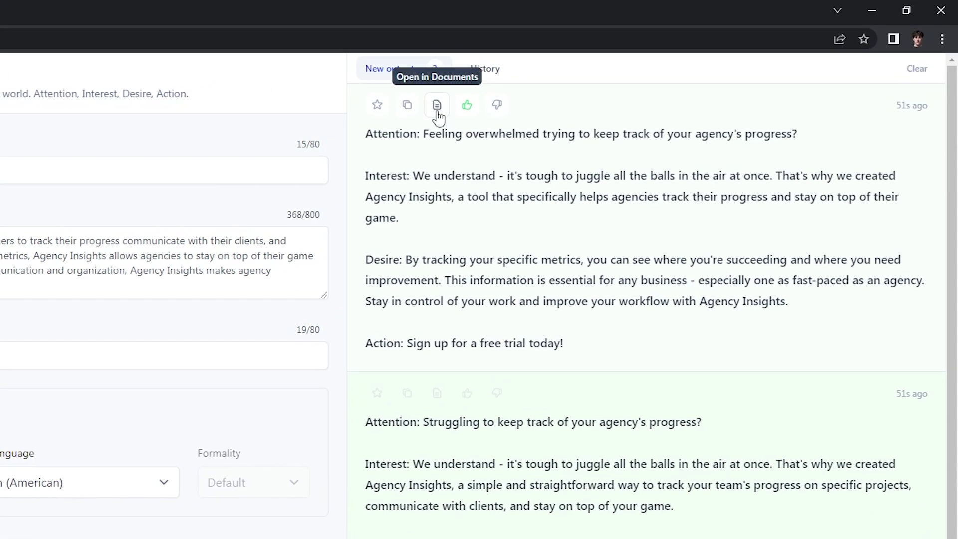
click(436, 106)
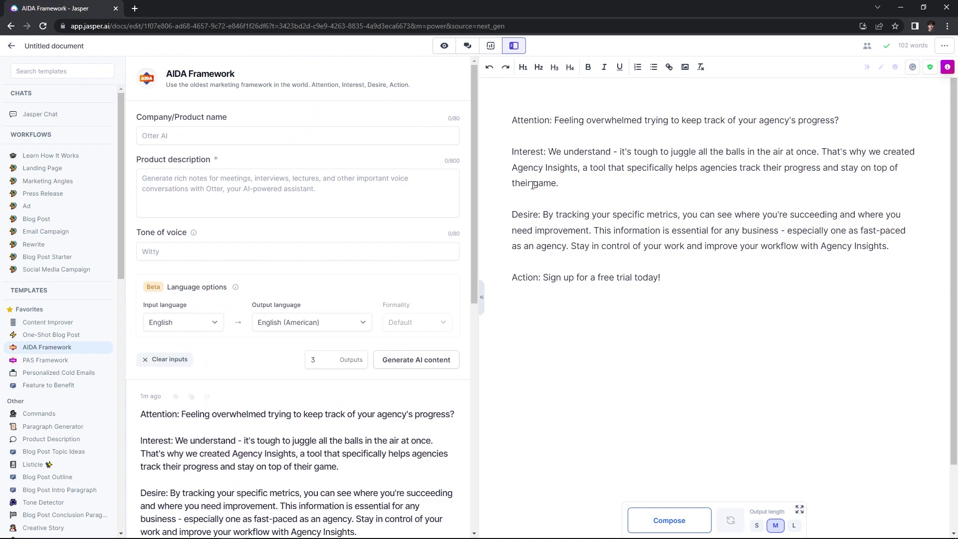
Paste the second AIDA output below the first, bringing the document to 200 words
scroll(344, 193, down, 7)
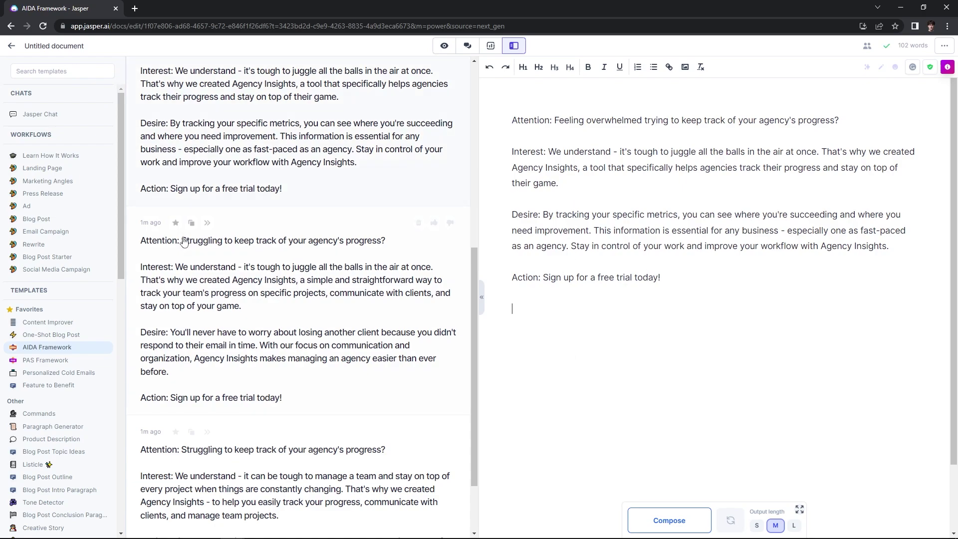
click(207, 223)
scroll(767, 276, down, 1)
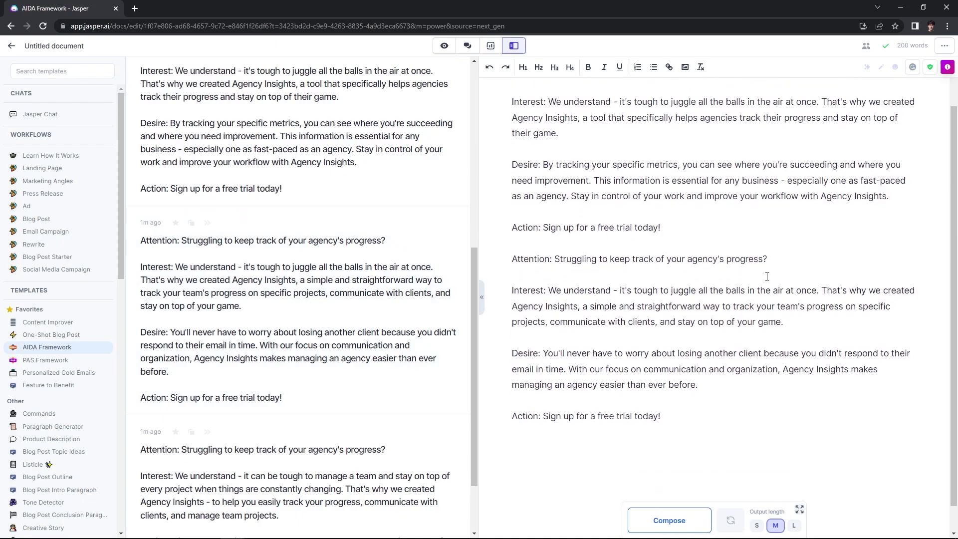
click(516, 50)
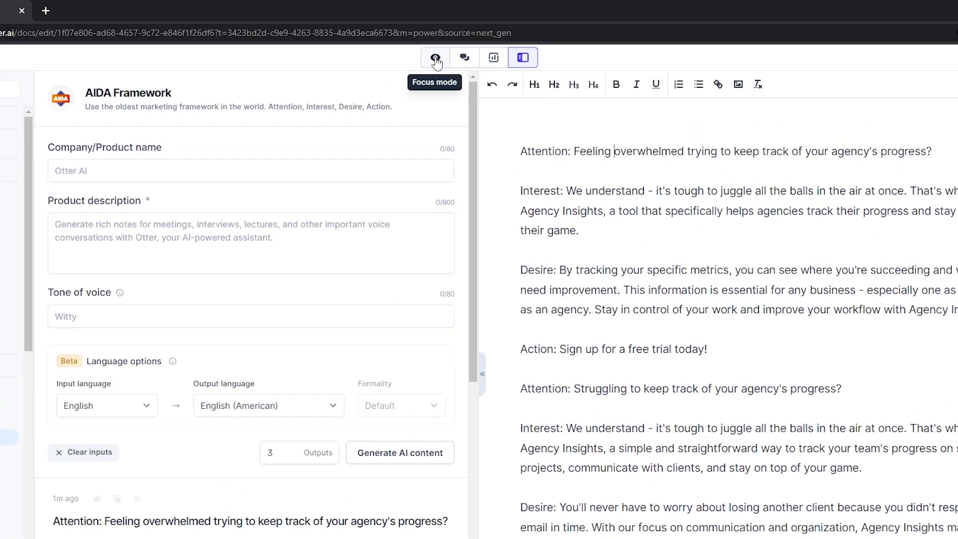
click(435, 58)
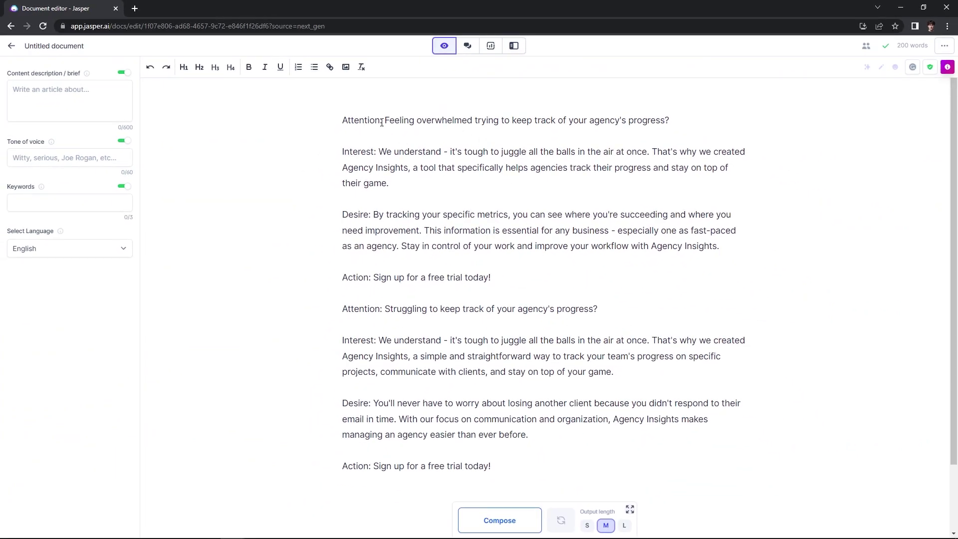
drag(342, 120, 384, 120)
key(ctrl+b)
drag(342, 277, 372, 277)
key(ctrl+b)
drag(342, 403, 372, 403)
key(ctrl+b)
drag(343, 466, 363, 469)
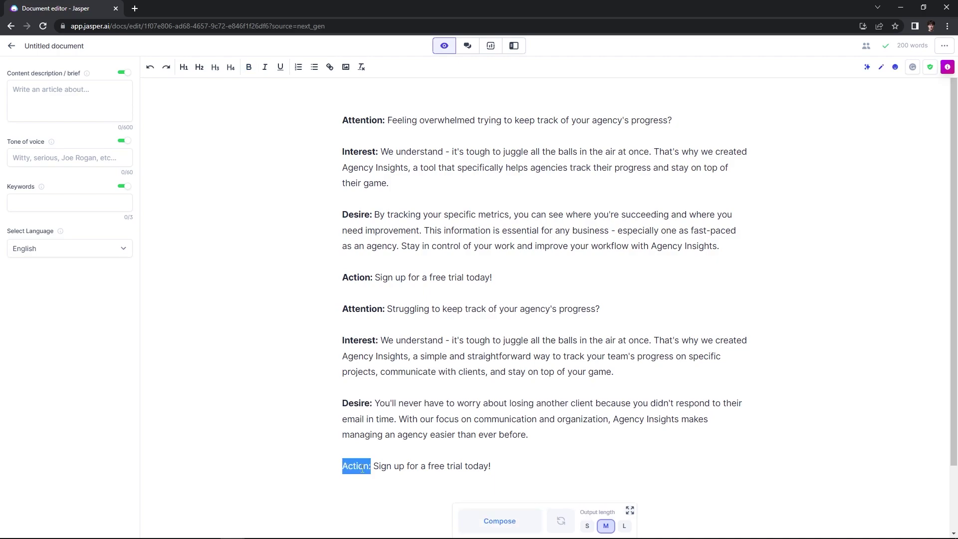
key(ctrl+b)
click(352, 95)
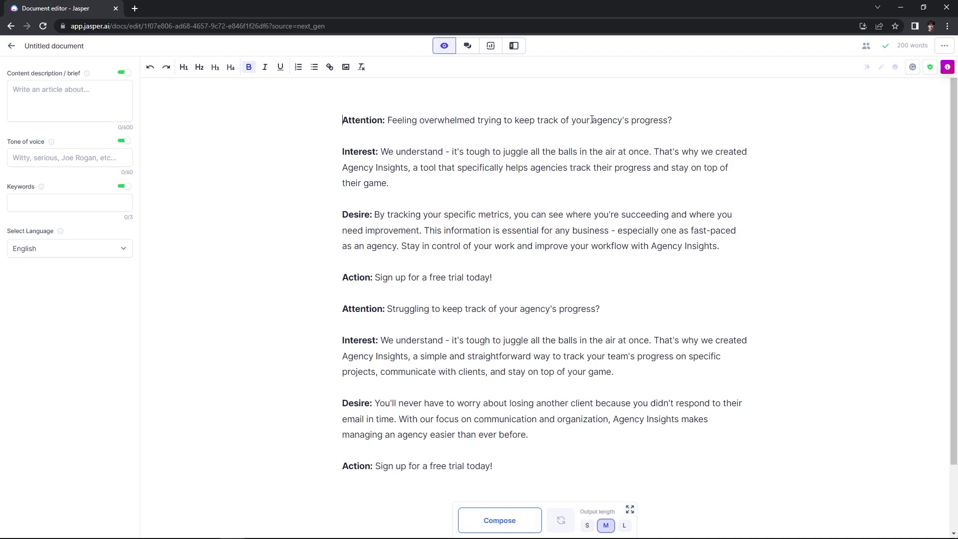
key(Return)
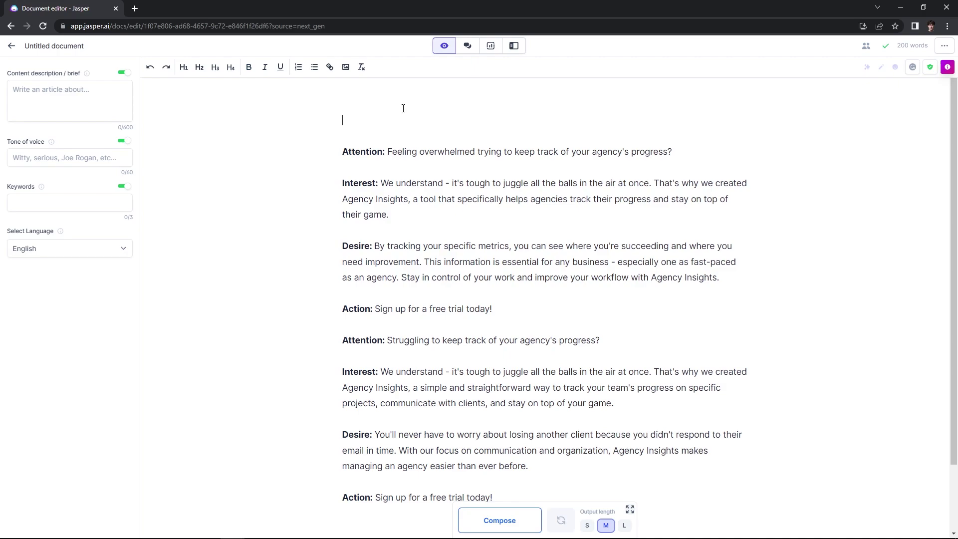
click(184, 68)
text(Agency Insights )
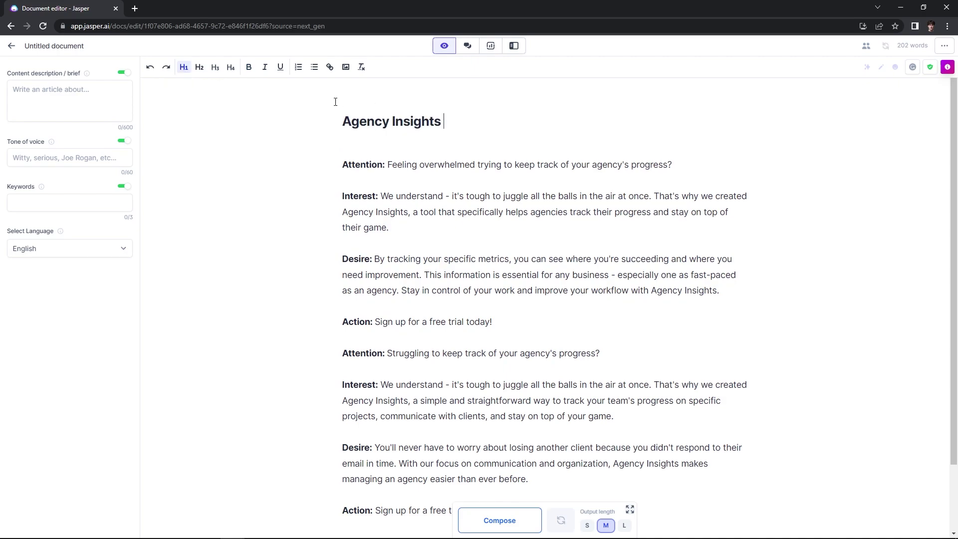
text(Facebook Ad Copy (Split Test))
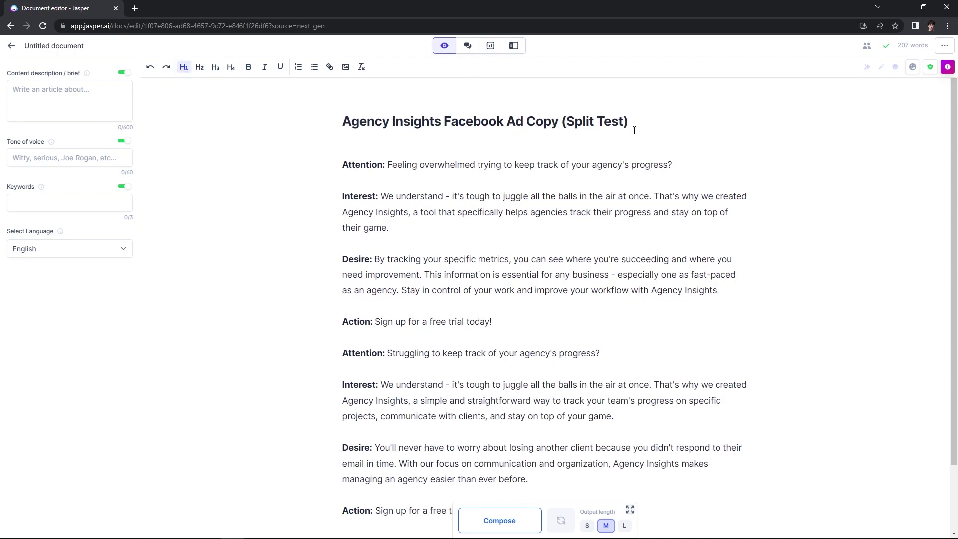
key(Return)
key(Return)
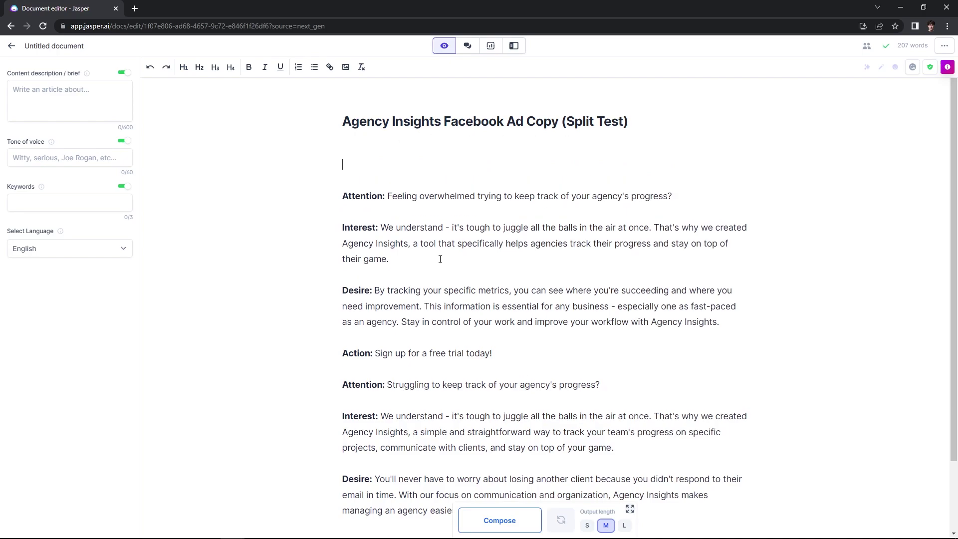
click(215, 67)
text(Copy 1)
click(199, 66)
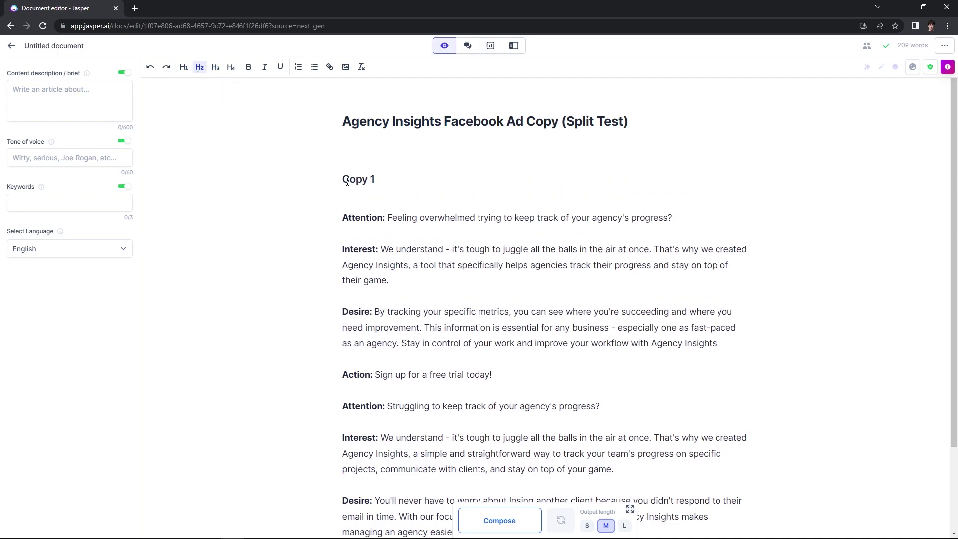
key(shift+Home)
key(ctrl+c)
scroll(455, 267, down, 2)
click(492, 270)
key(Return)
key(ctrl+v)
key(BackSpace)
text(2)
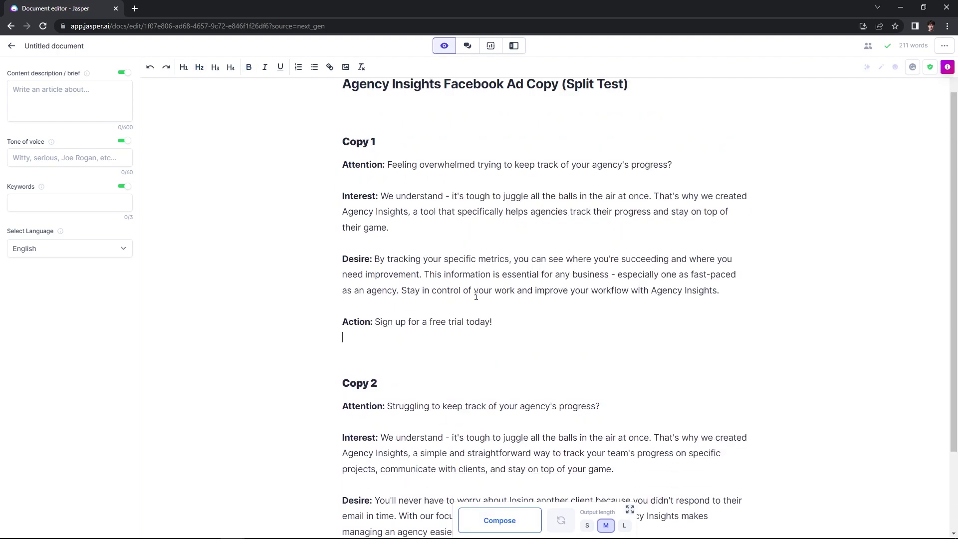
scroll(476, 297, up, 2)
scroll(467, 310, down, 2)
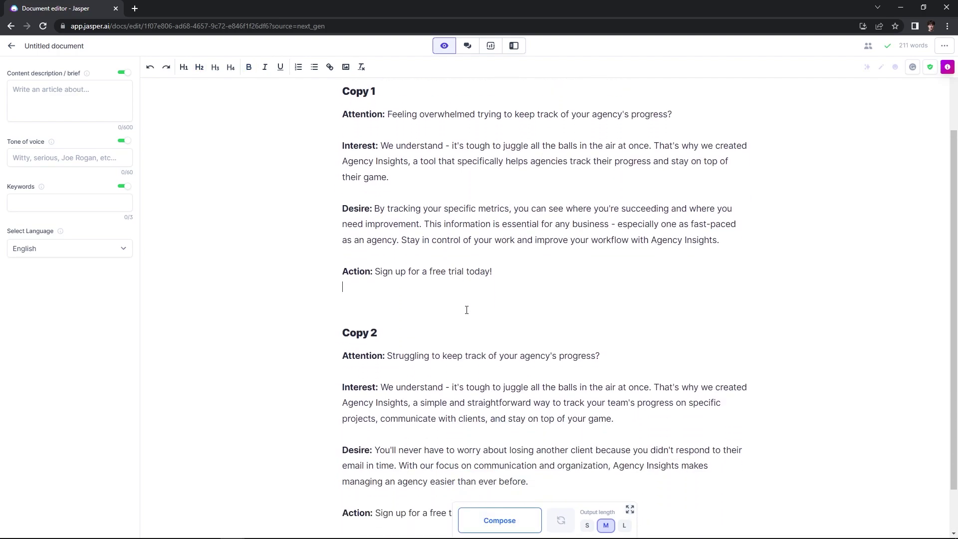
drag(388, 105, 673, 105)
click(688, 108)
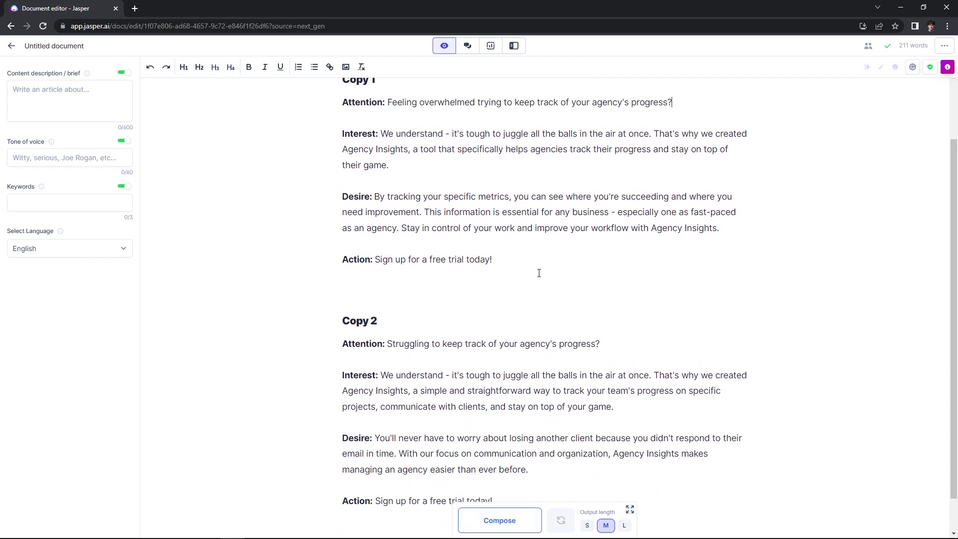
scroll(539, 273, up, 2)
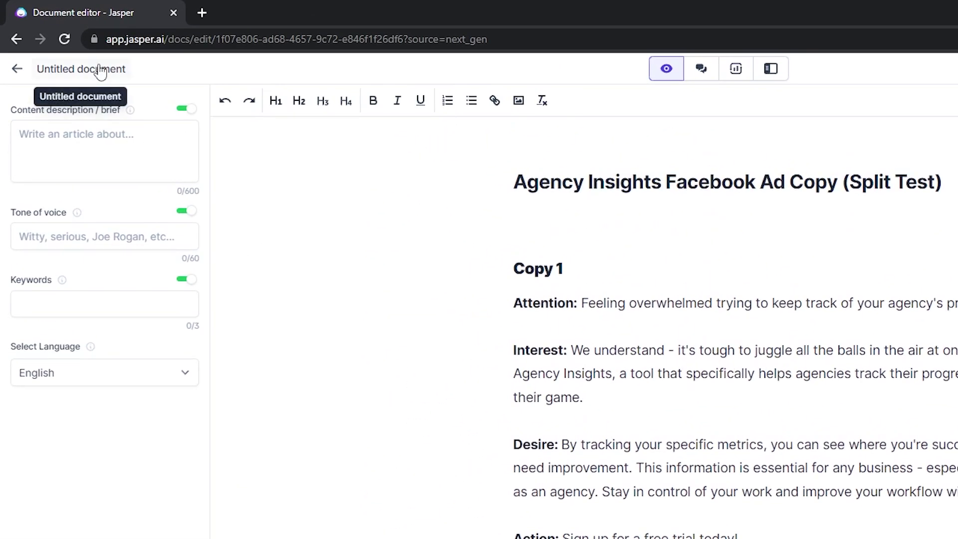
Title the ad copy document 'Facebook Ad Copy for Launch' and go back to All documents
click(119, 70)
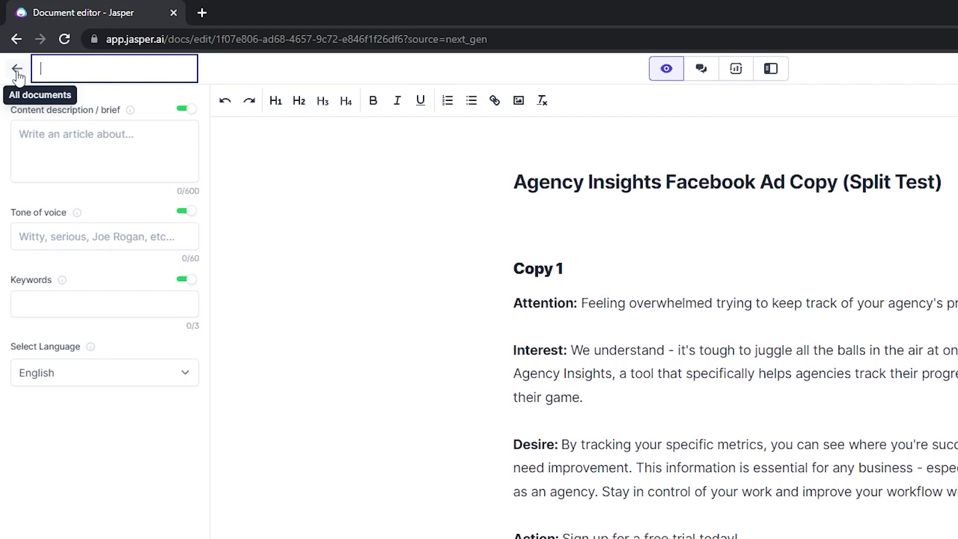
text(Facebook Ad Copy for Launch)
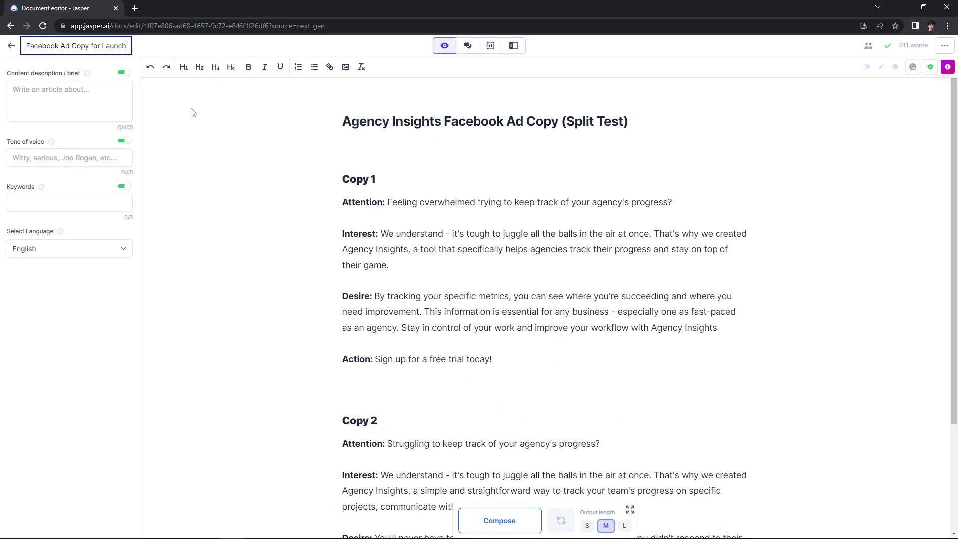
key(Return)
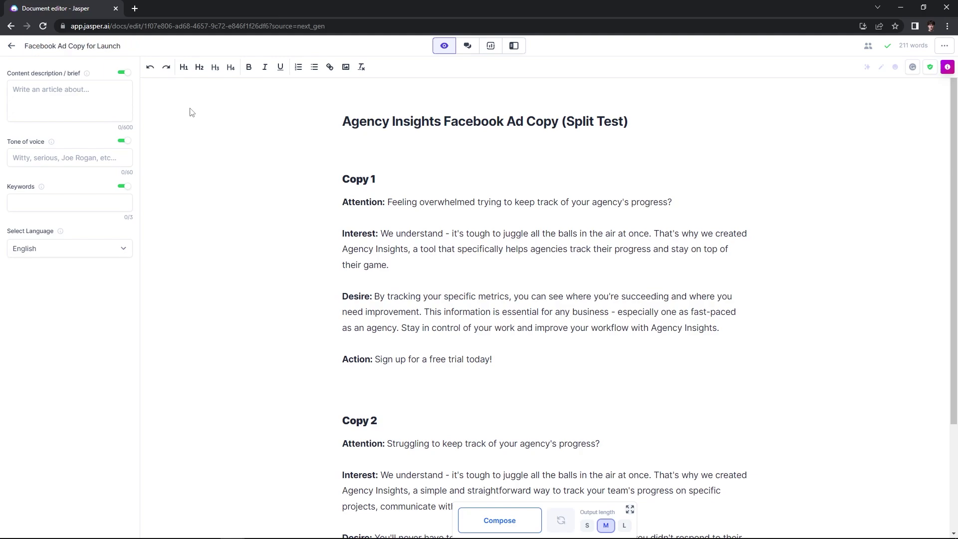
click(10, 48)
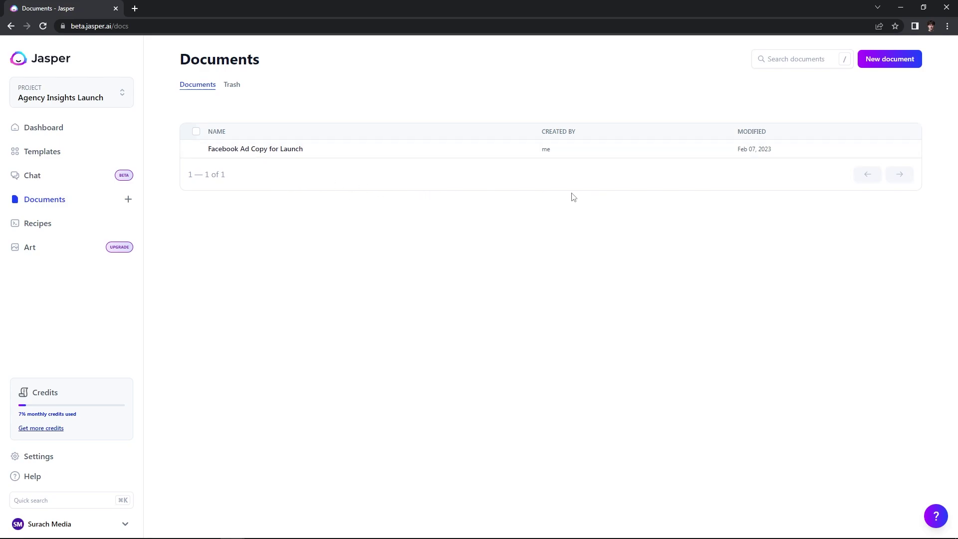
Start a second document from scratch in the Agency Insights Launch project
click(881, 66)
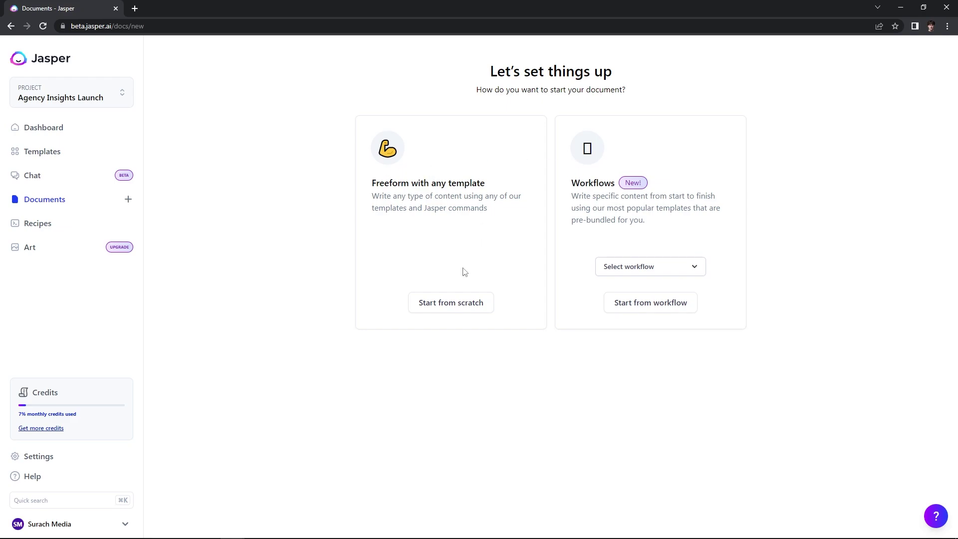
click(448, 305)
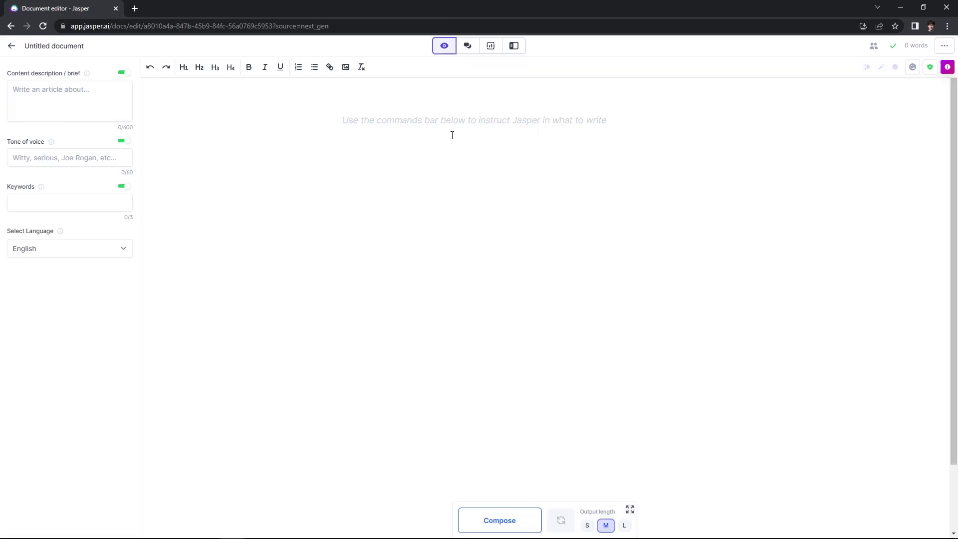
Turn on Power mode and pick the Personalized Cold Emails template from the sidebar
click(513, 47)
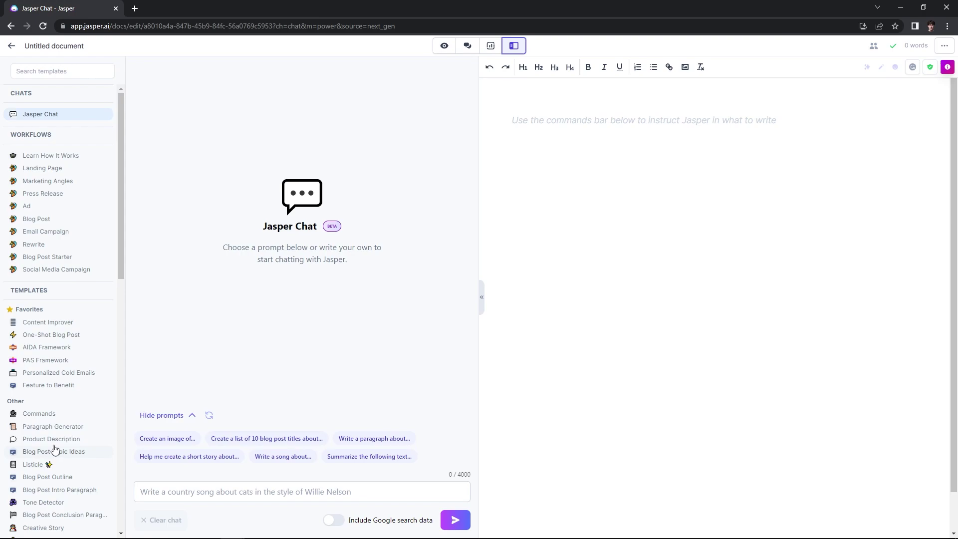
scroll(51, 440, down, 1)
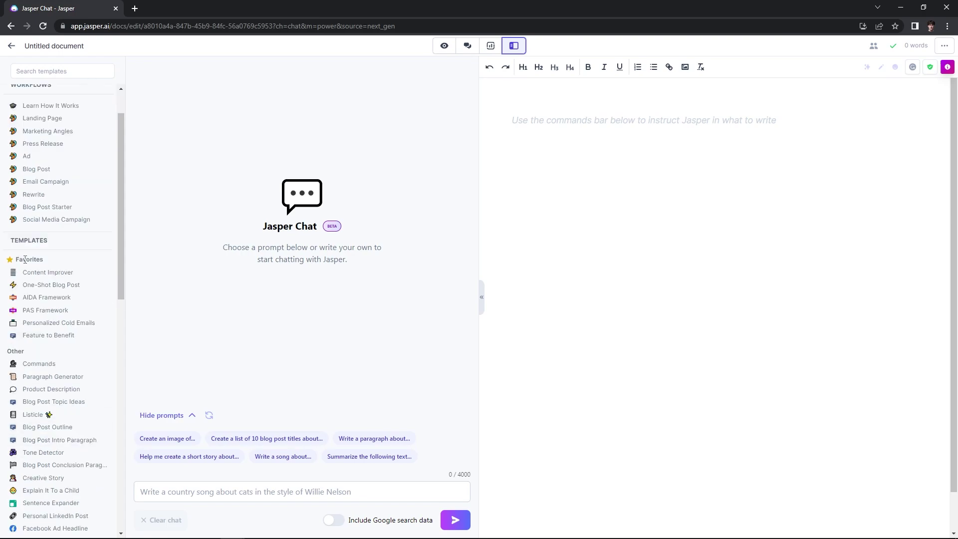
click(59, 323)
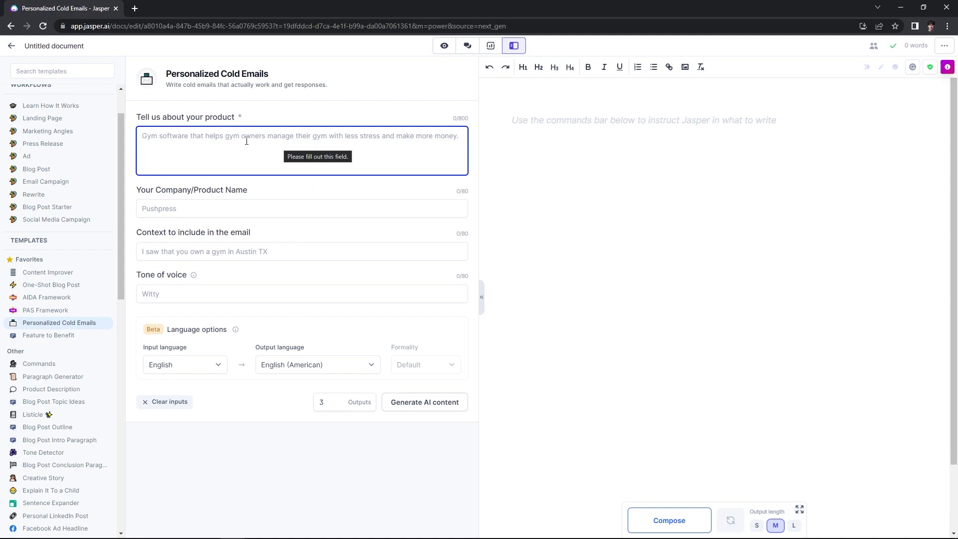
Enter the Agency Insights product description and the product name 'Agency Insights'
key(ctrl+v)
key(BackSpace)
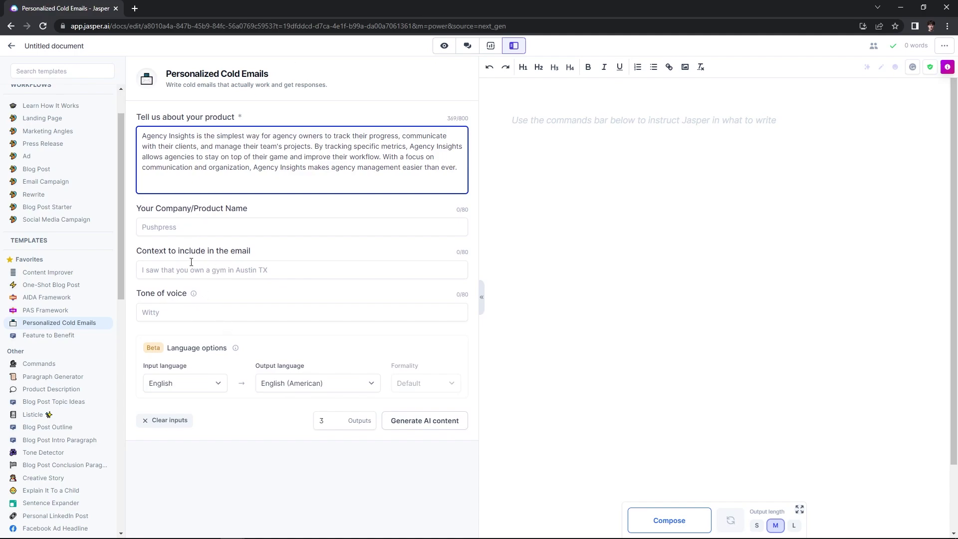
click(179, 227)
text(Agency Insights)
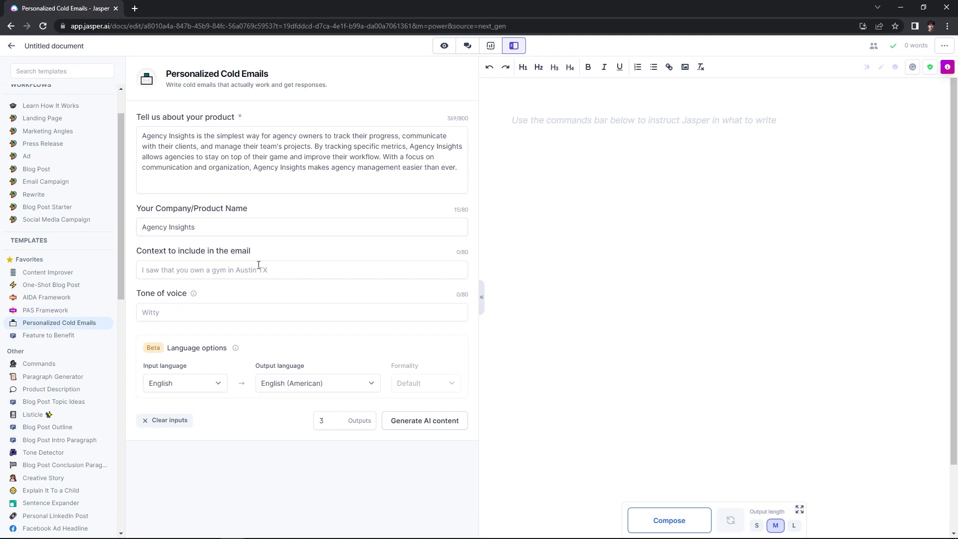
Add the Florida online agency context and set the tone to 'Friendly and relaxed'
click(208, 276)
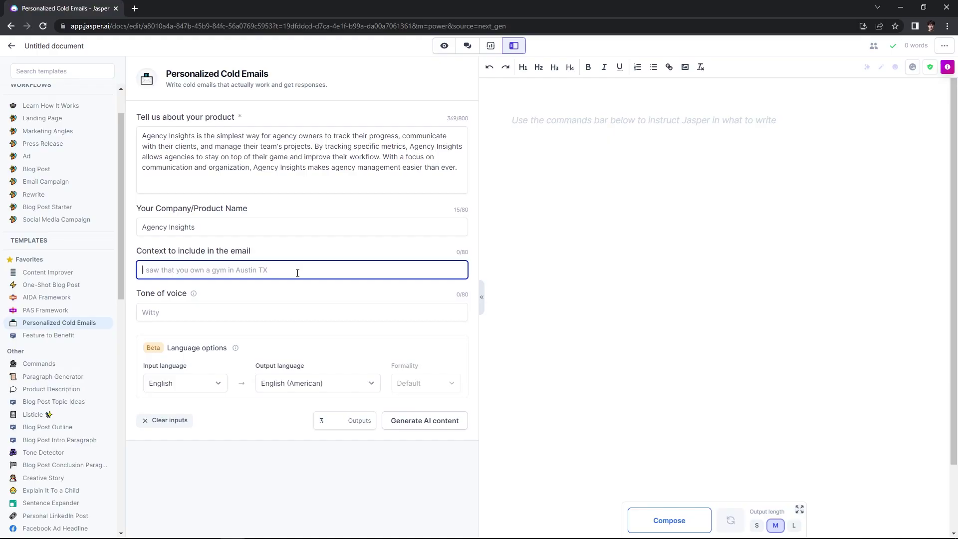
text(I have seen your agec)
key(BackSpace)
key(BackSpace)
key(BackSpace)
key(BackSpace)
key(BackSpace)
key(BackSpace)
key(BackSpace)
key(BackSpace)
key(BackSpace)
key(BackSpace)
key(BackSpace)
key(BackSpace)
key(BackSpace)
key(BackSpace)
key(BackSpace)
key(BackSpace)
key(BackSpace)
key(BackSpace)
key(BackSpace)
text(see you own an online agency in Florida.)
click(234, 294)
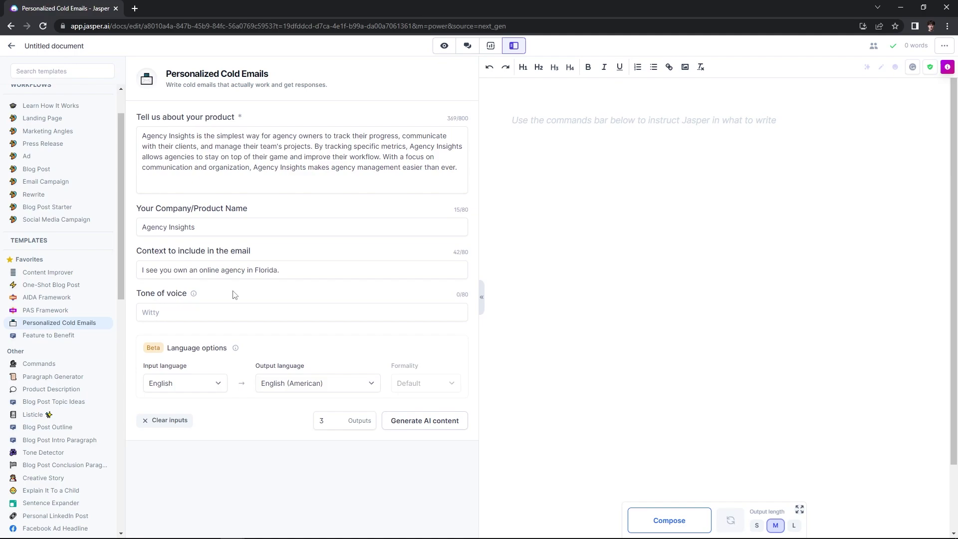
click(181, 312)
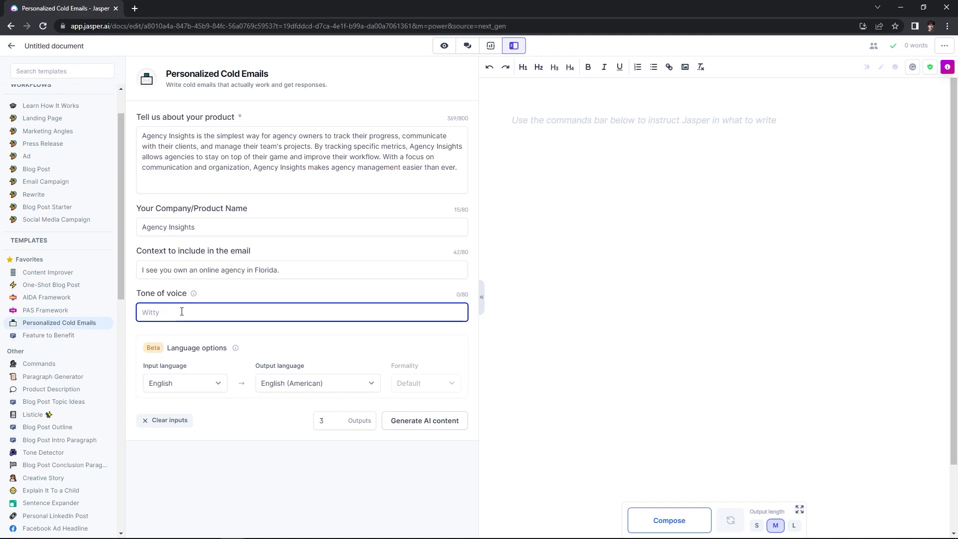
key(ctrl+v)
Generate three cold email drafts and insert the first one, opening 'Hello!', into the document
click(343, 414)
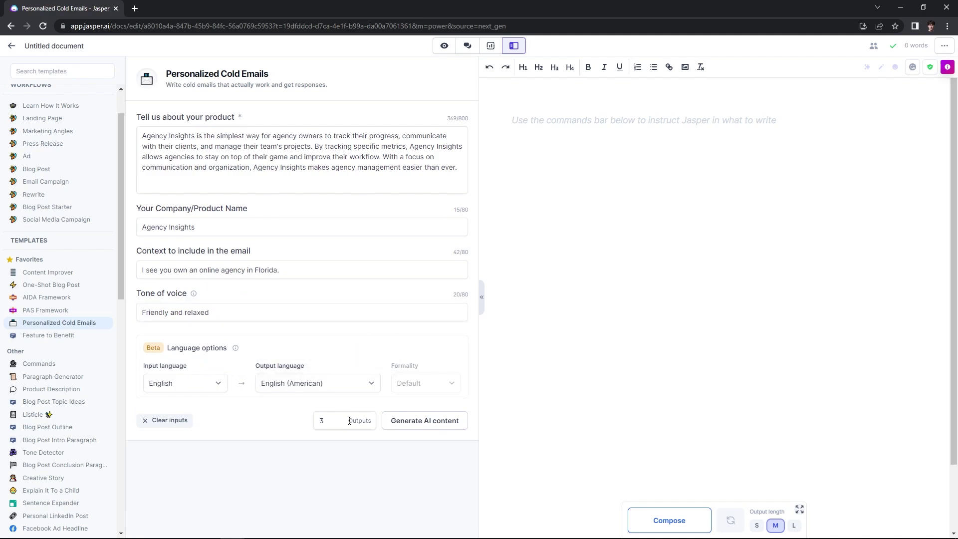
click(427, 420)
scroll(296, 241, down, 5)
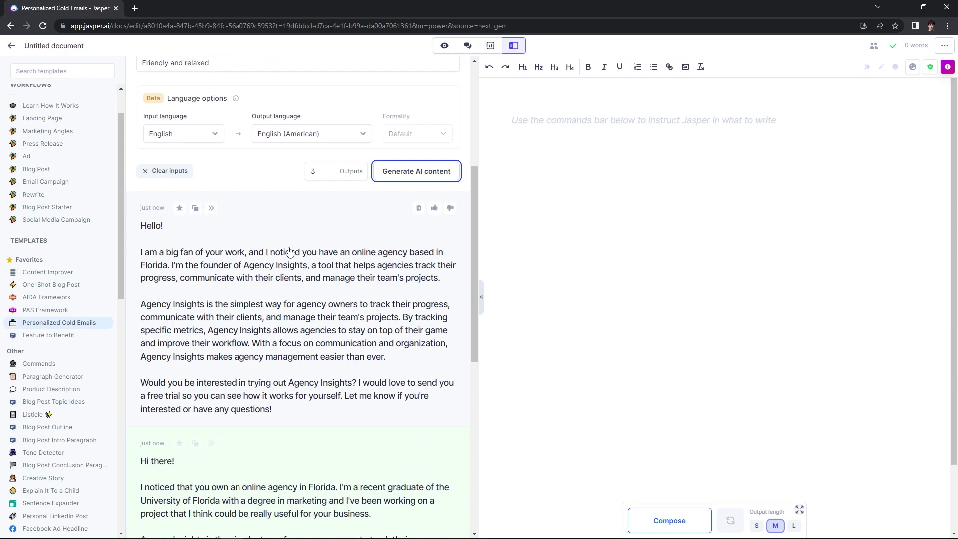
scroll(290, 251, down, 8)
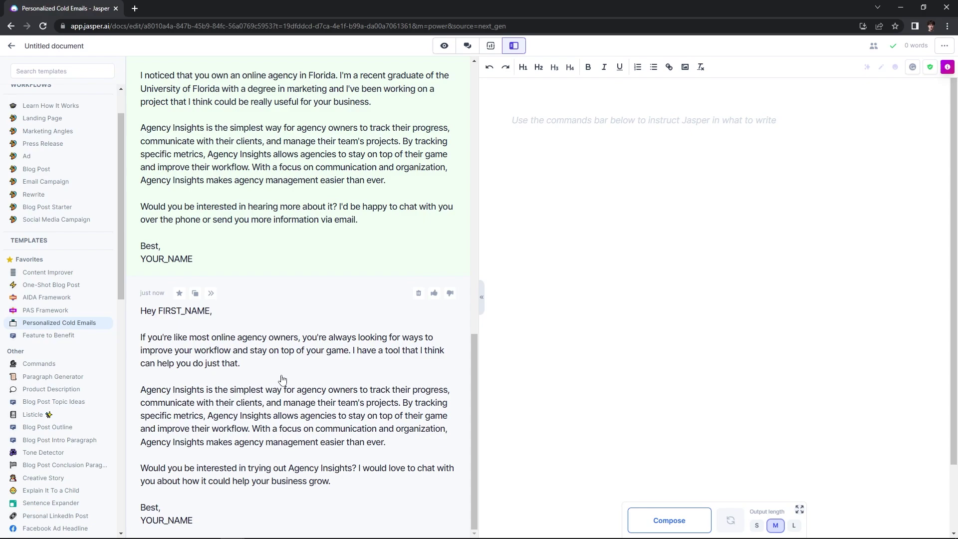
scroll(294, 349, up, 8)
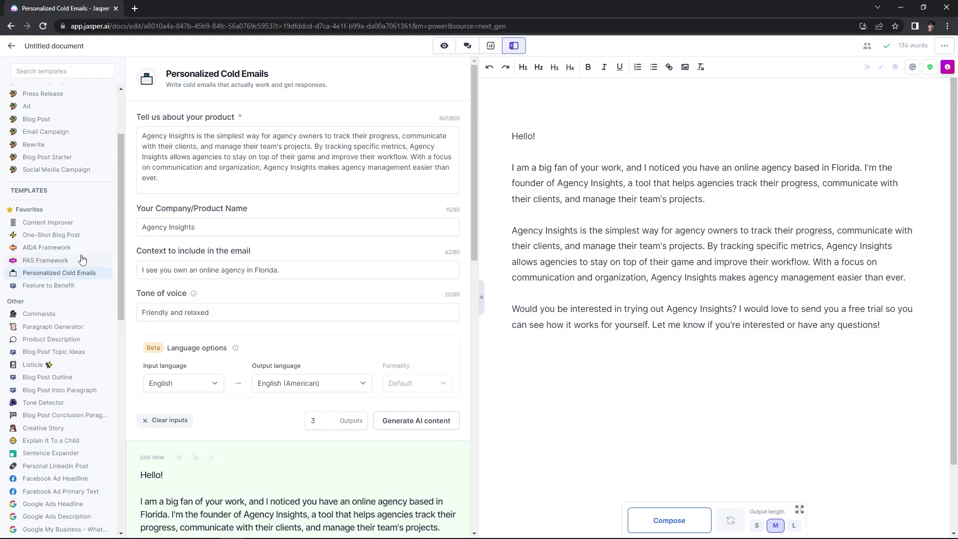
scroll(75, 192, up, 2)
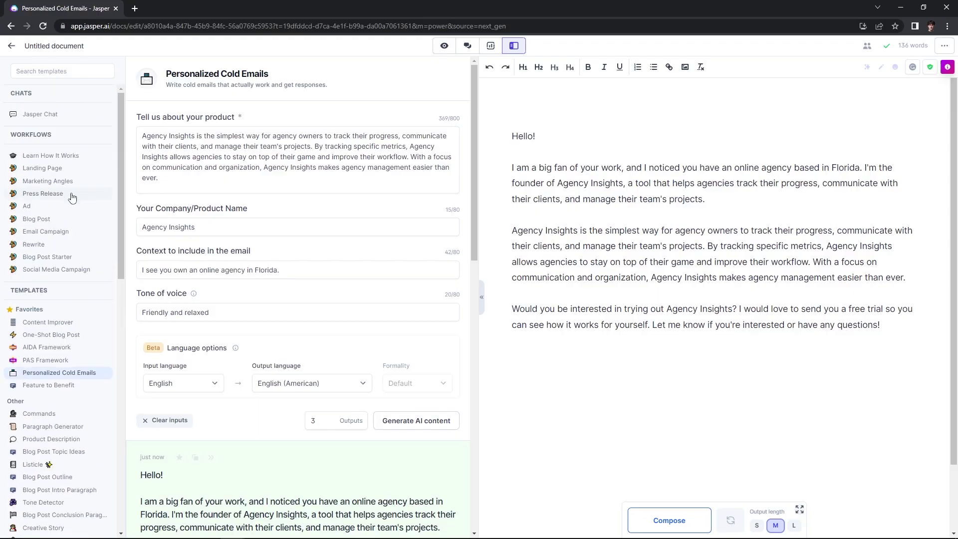
Switch to the full Jasper Chat layout and paste a prompt requesting two follow-up emails
click(50, 119)
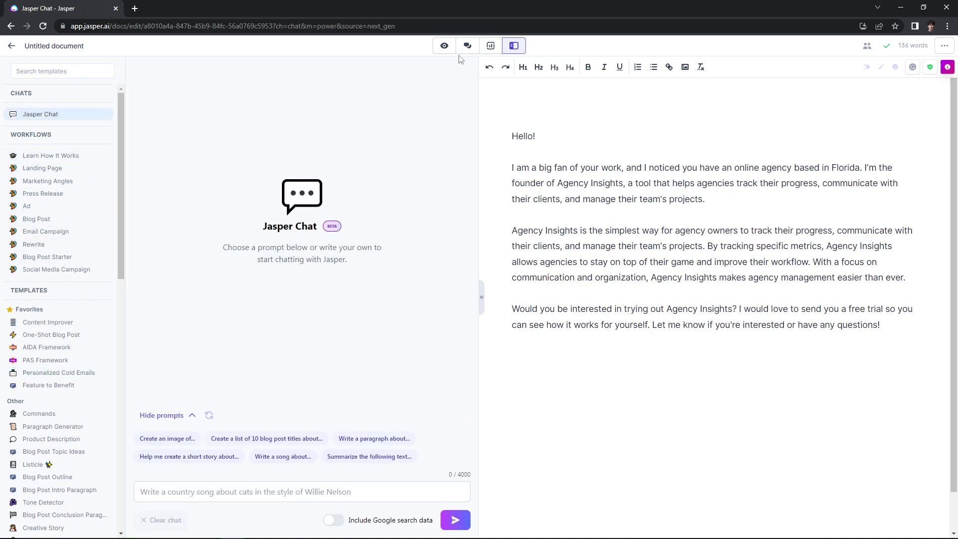
click(468, 47)
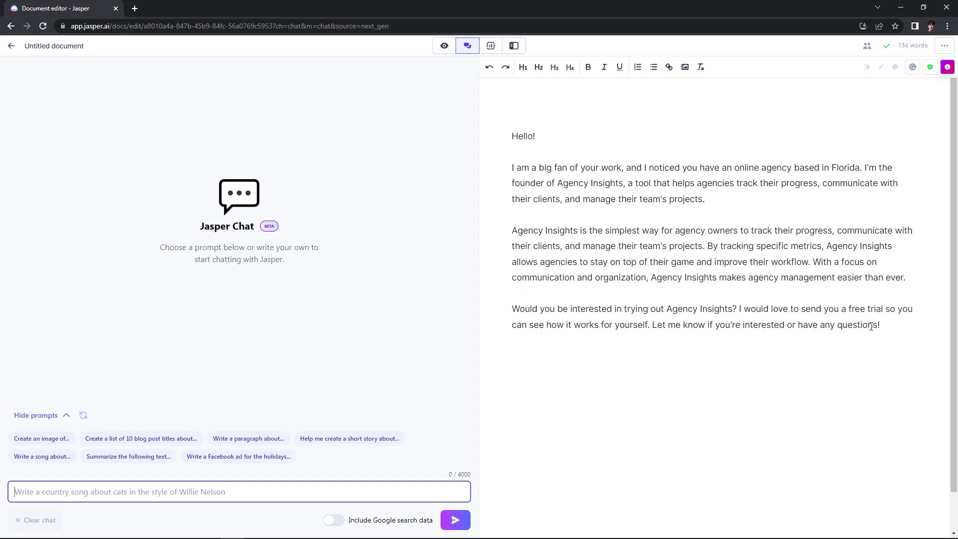
text(Write me two follow up emails that follow this email:)
Append the cold email to the chat prompt, removing the extra blank lines after 'Hello!'
drag(871, 326, 513, 138)
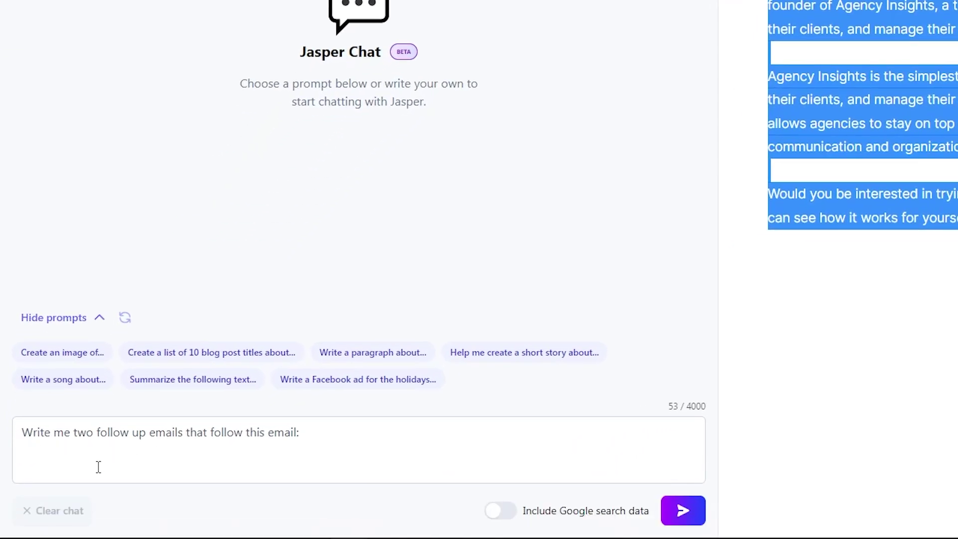
click(48, 460)
key(ctrl+v)
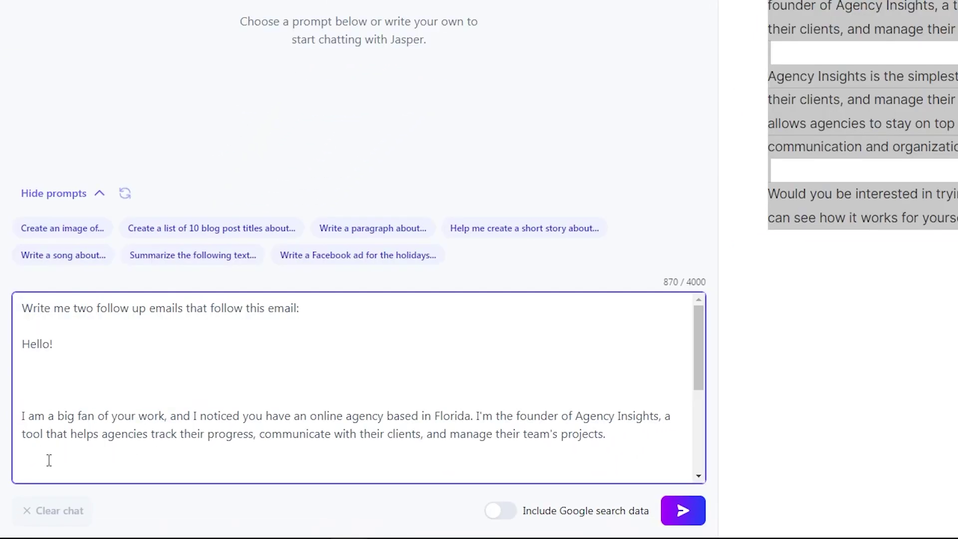
click(40, 384)
key(BackSpace)
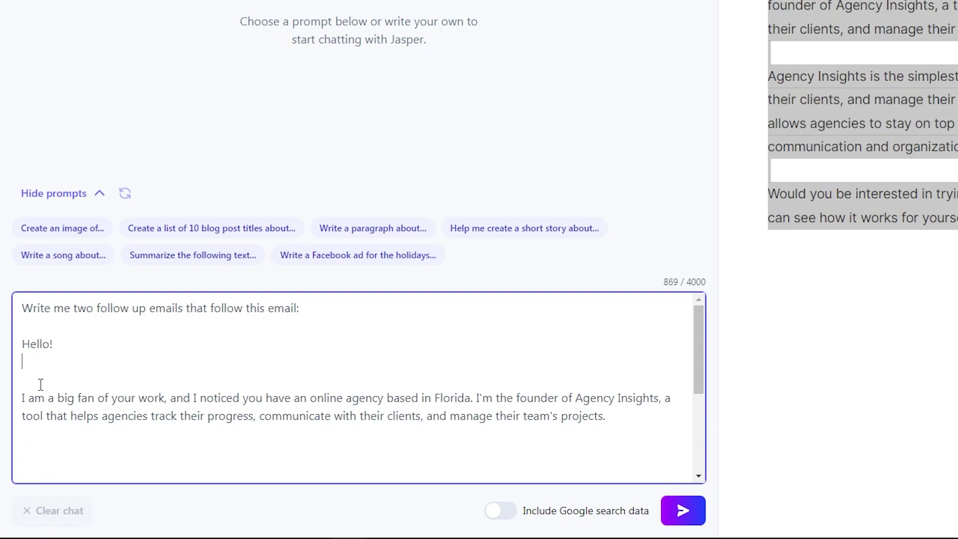
key(BackSpace)
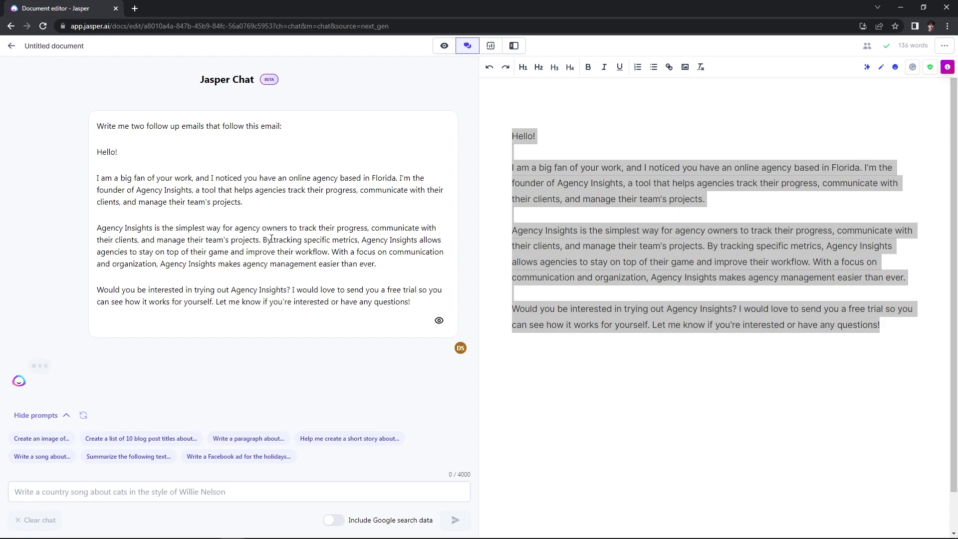
Paste Email 1 and Email 2 below the cold email, then switch to focus mode
scroll(201, 288, up, 1)
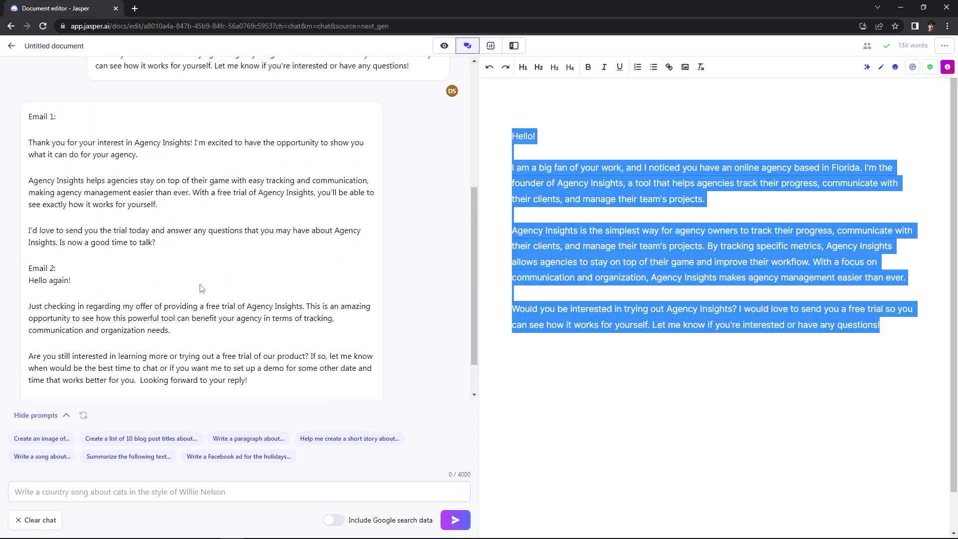
click(593, 215)
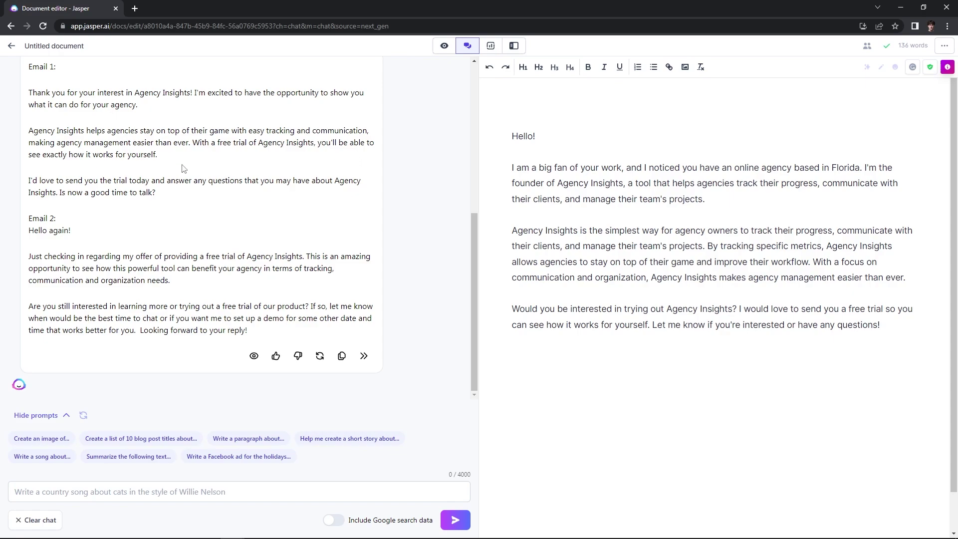
click(364, 356)
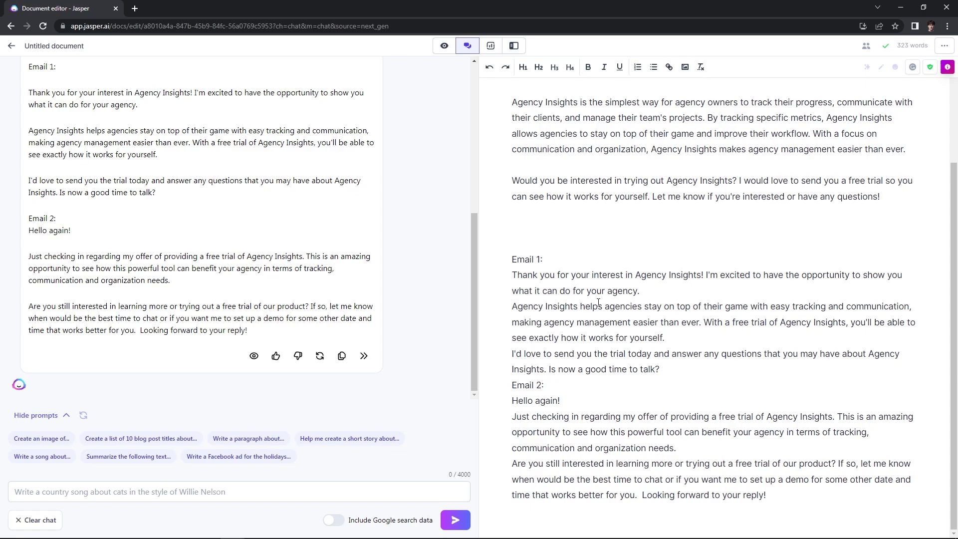
scroll(598, 301, up, 1)
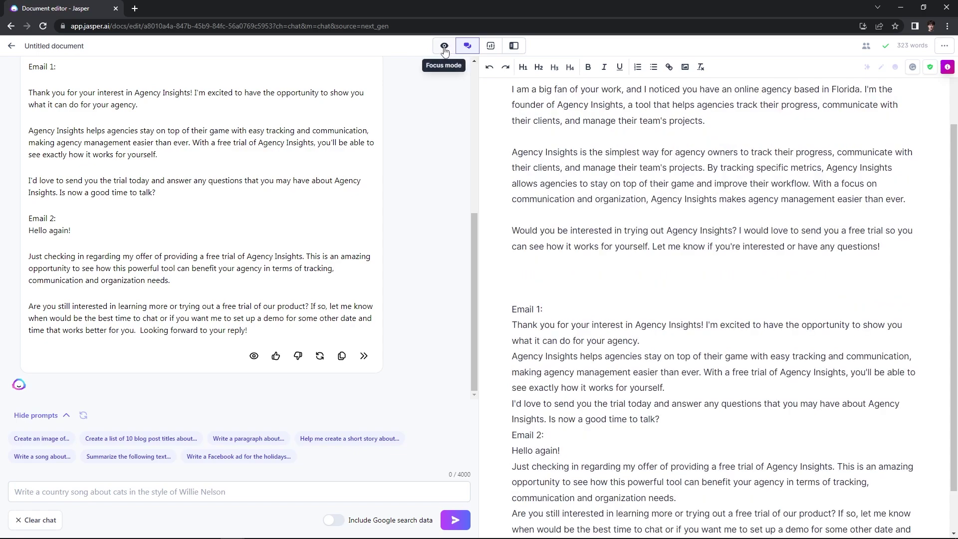
click(444, 49)
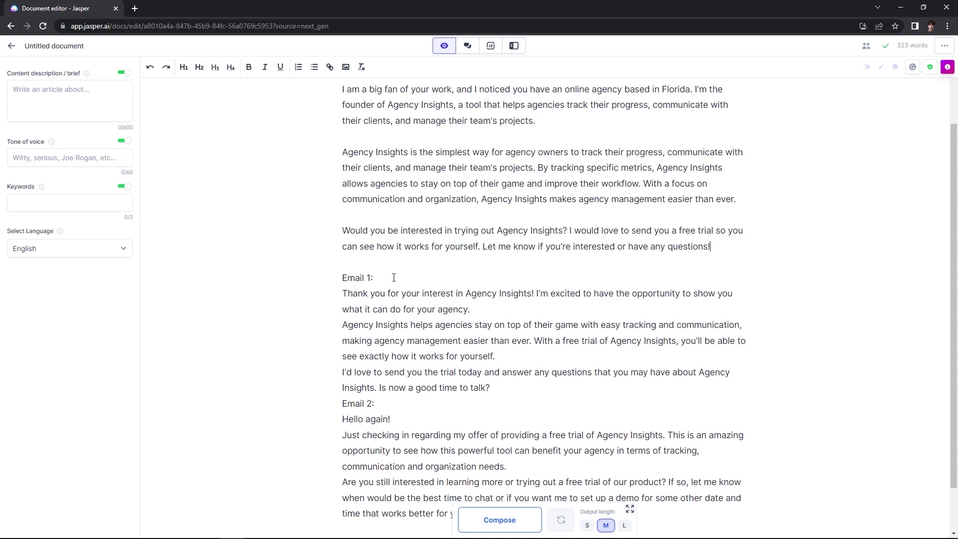
Space out the paragraphs and relabel headings as bold 'First Email', 'Follow up 1:', 'Follow up 2:'
scroll(509, 299, down, 2)
key(Return)
click(392, 350)
key(Return)
drag(341, 318, 375, 318)
text(Follow up 2:)
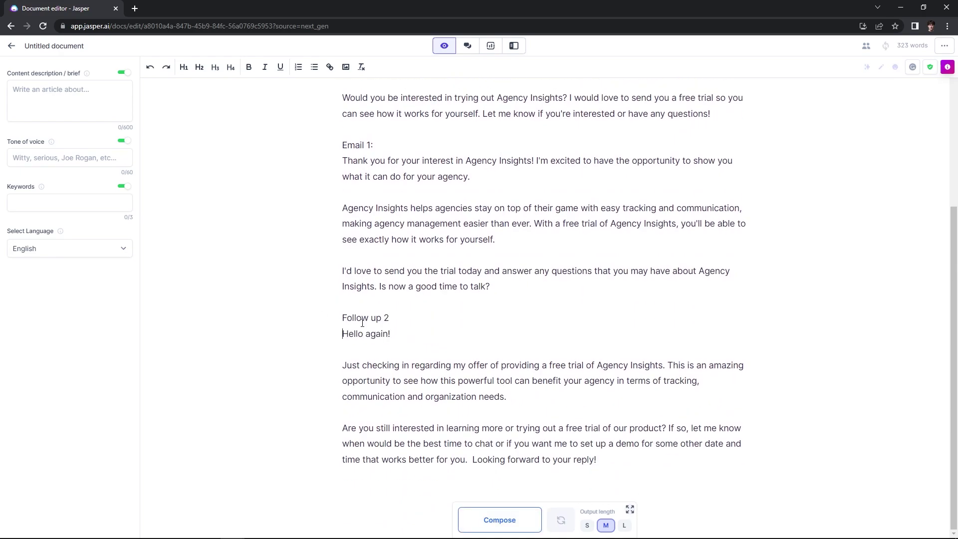
drag(341, 145, 342, 120)
text(Follow up 2:)
key(BackSpace)
text(1)
scroll(392, 148, up, 5)
text(First Email)
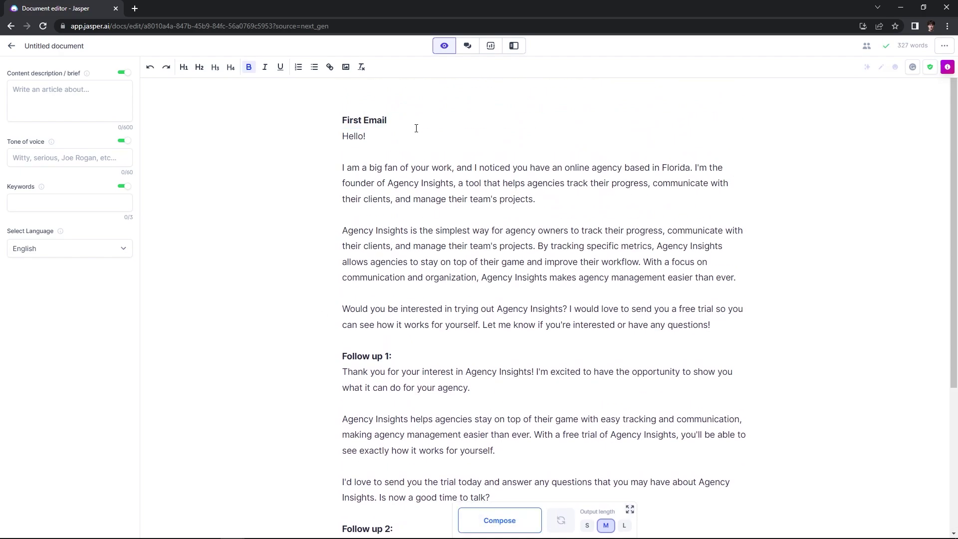
Rename the document 'Cold Email Campaign for Launch' and return to the documents list
click(81, 50)
text(Cold Email Campaign for Launch)
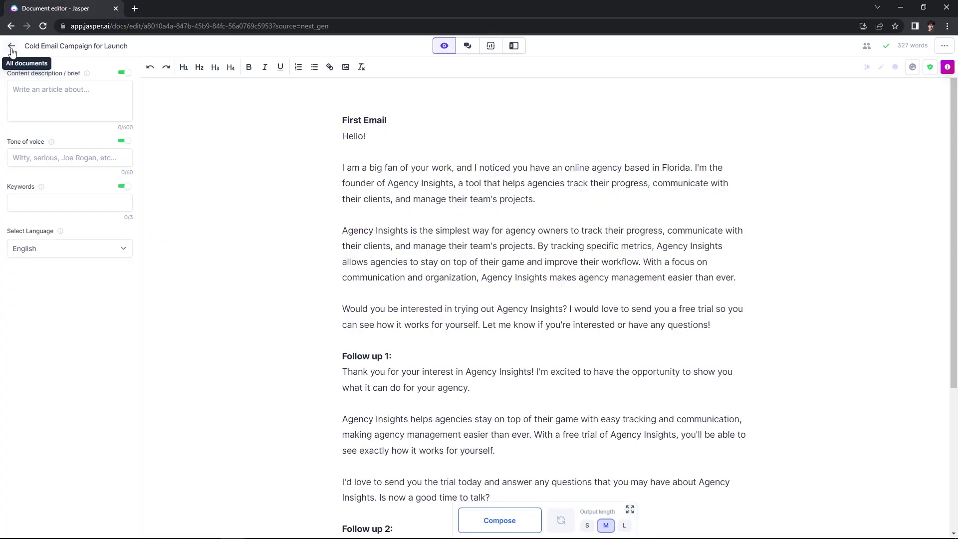
click(12, 45)
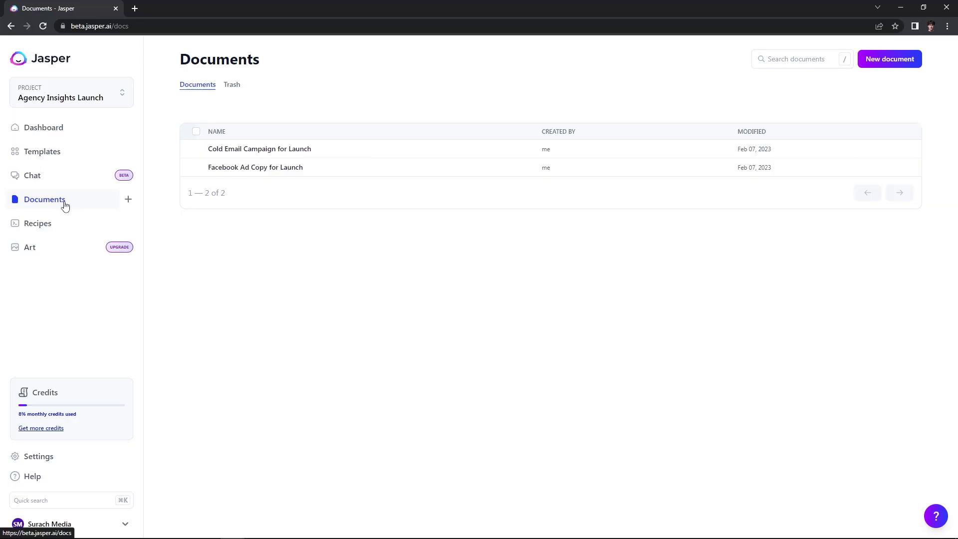
Open the Templates gallery from the left sidebar
click(55, 156)
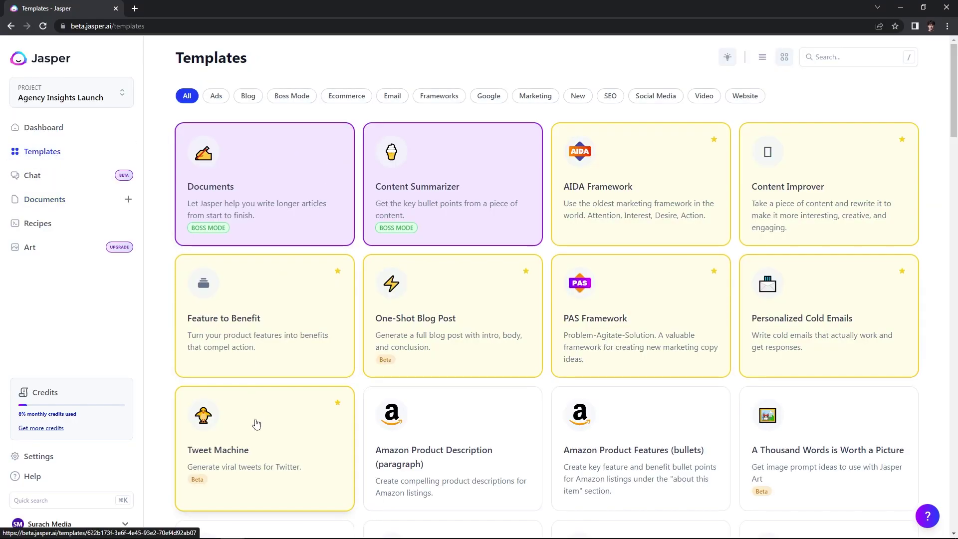
Open the Tweet Machine template and look over its description and field labels
click(256, 424)
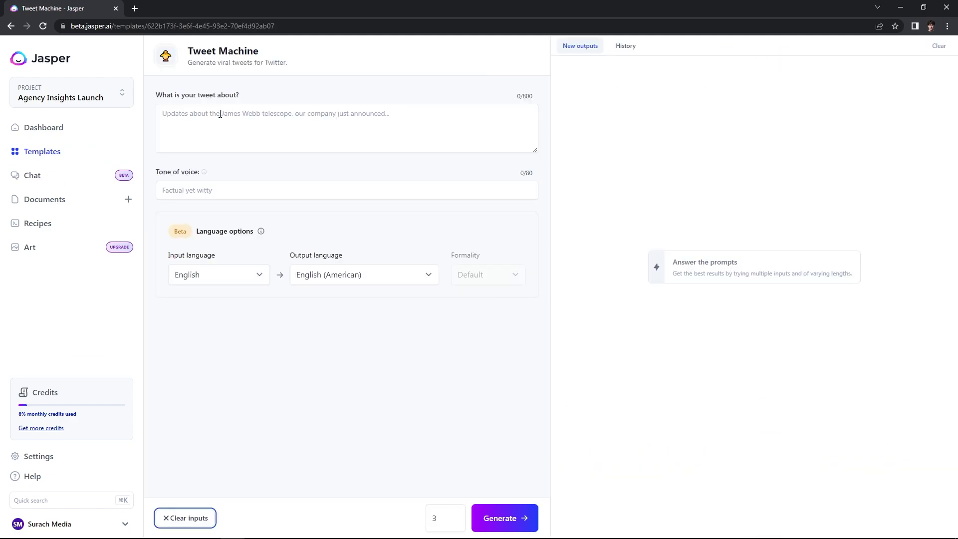
drag(189, 66, 293, 67)
drag(157, 100, 247, 99)
click(247, 100)
drag(158, 174, 195, 174)
click(229, 177)
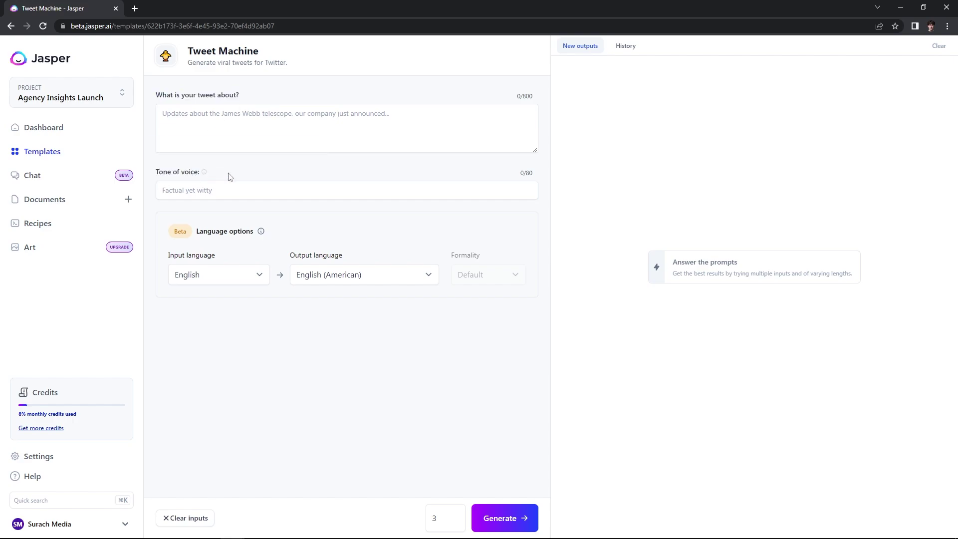
Paste the Agency Insights launch description as the tweet topic and set the tone to Witty
click(212, 114)
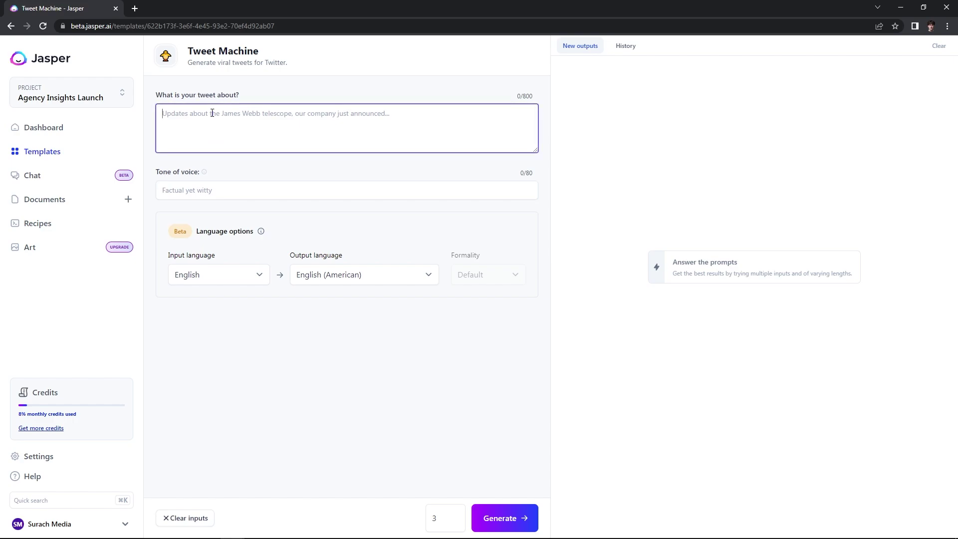
text(The launch of Agency Insights. A company that helps agency owners to track their progress, communicate with their clients, and manage their team's projects. By tracking specific metrics, Agency Insights allows agencies to stay on top of their game and improve their workflow. With a focus on communication and organization, Agency Insights makes agency management easier than ever.)
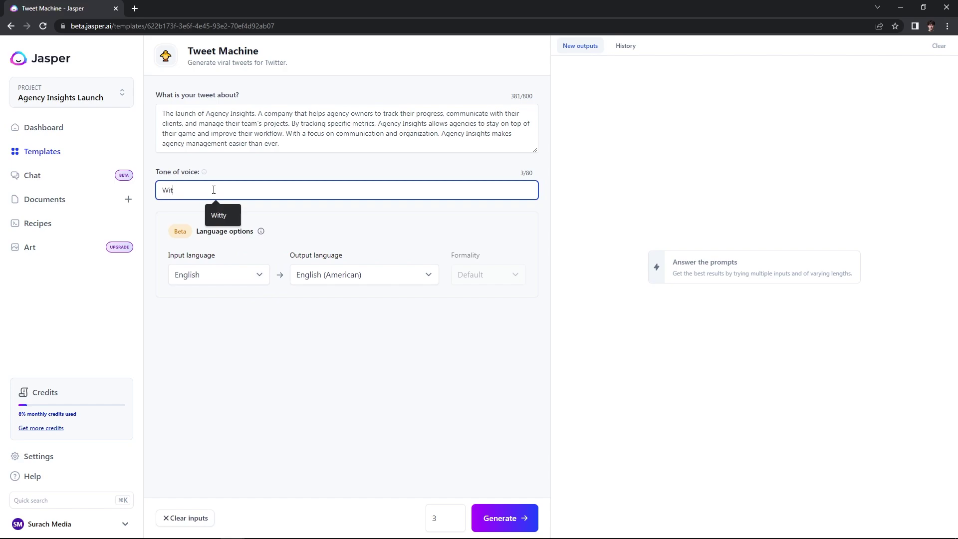
text(ty)
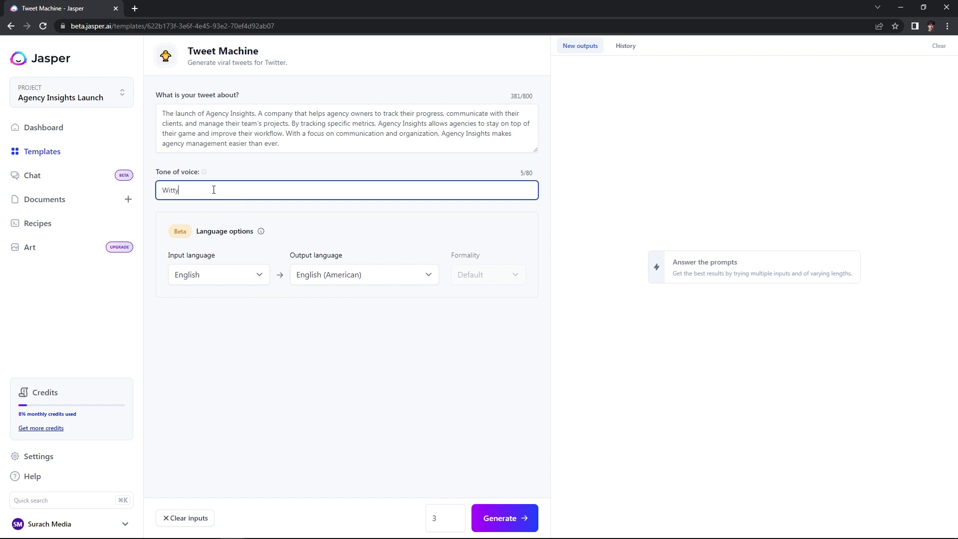
click(311, 209)
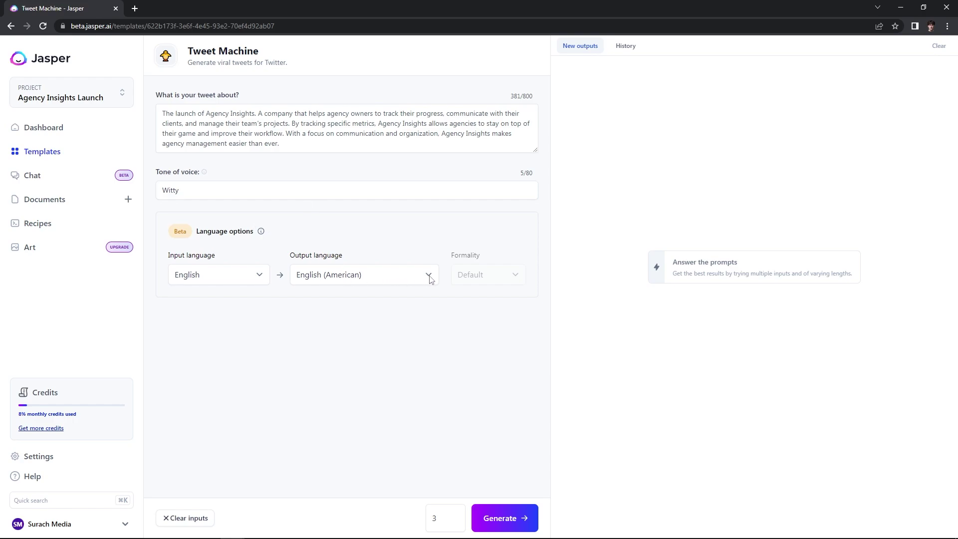
Generate three sets of witty launch tweets and open the first set as a document
click(505, 519)
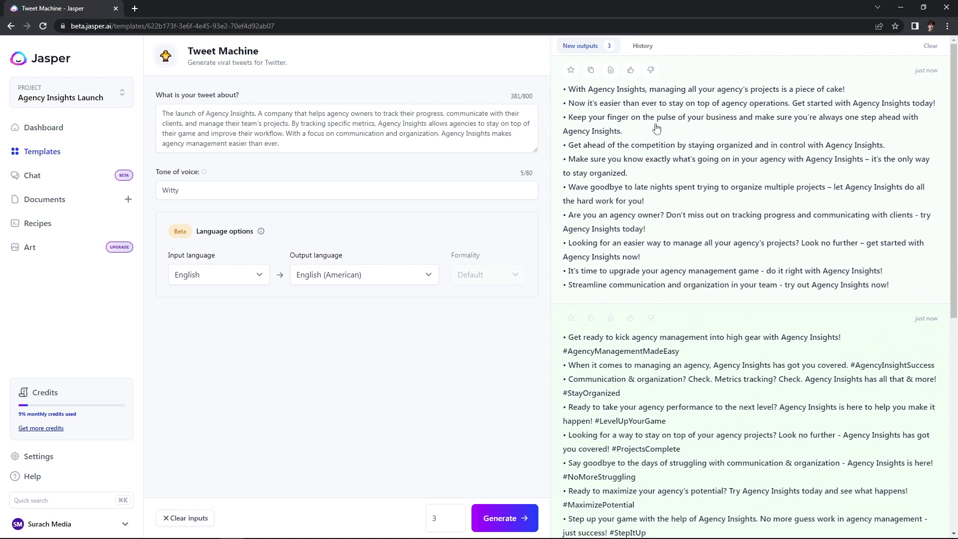
scroll(656, 129, down, 8)
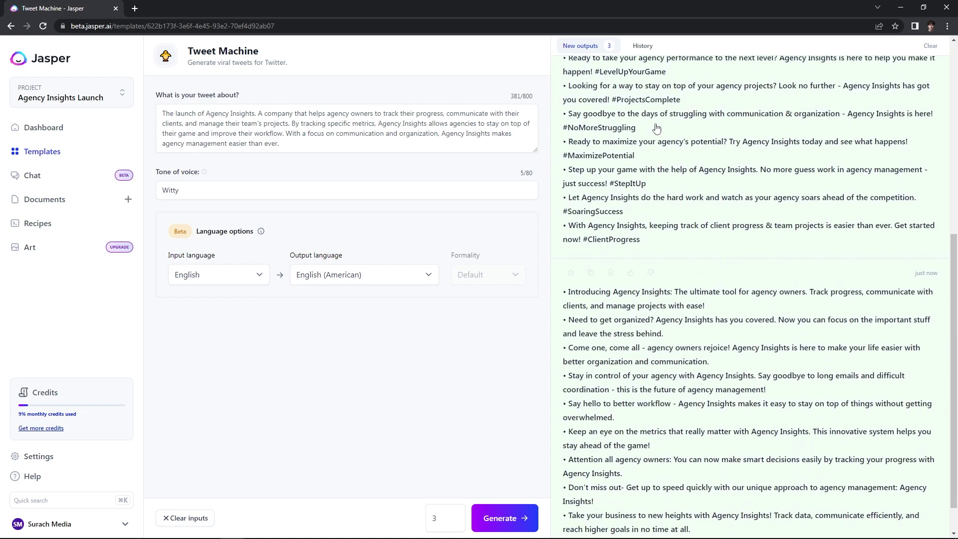
scroll(656, 129, up, 8)
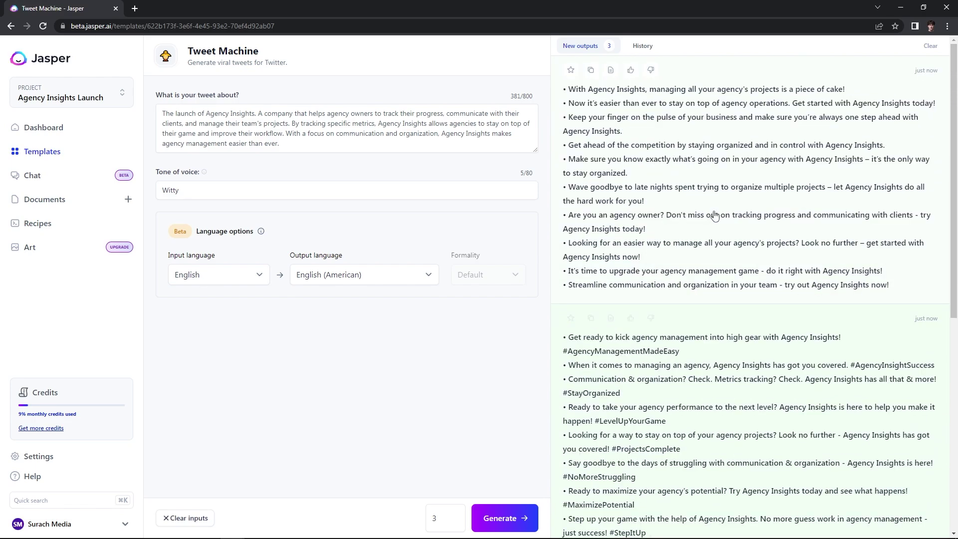
click(611, 71)
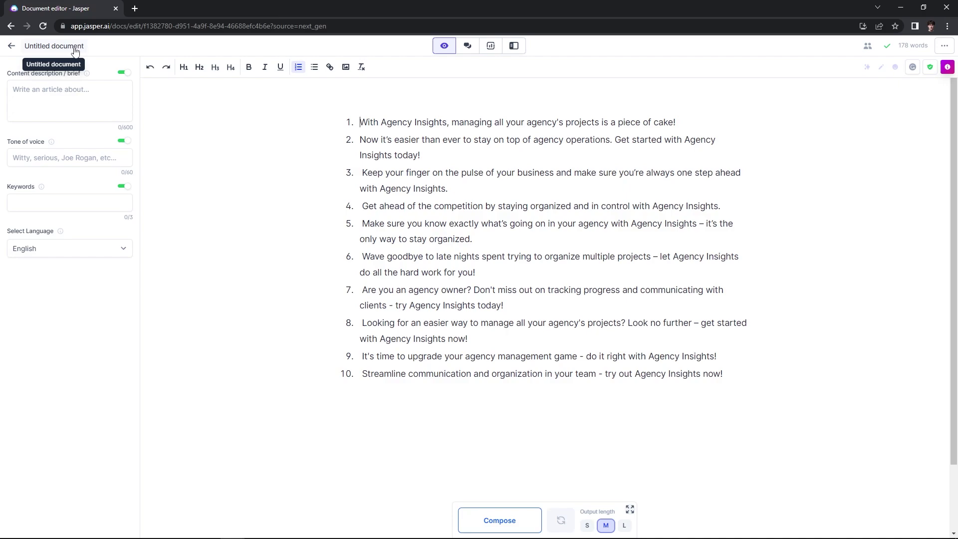
Title the document 'Social Media Captions for Launch' and go back to All documents
click(75, 45)
text(Social Media Captions for Launch)
key(Return)
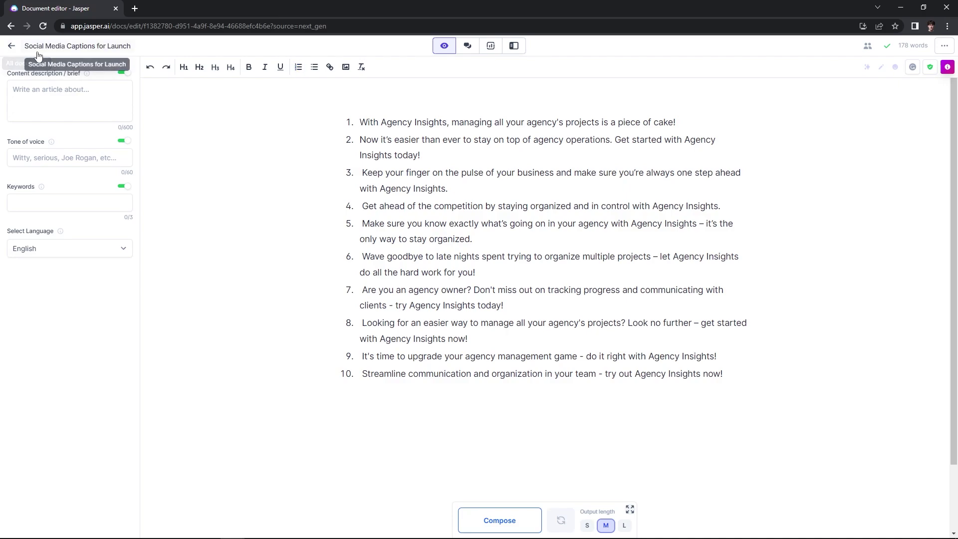
click(10, 47)
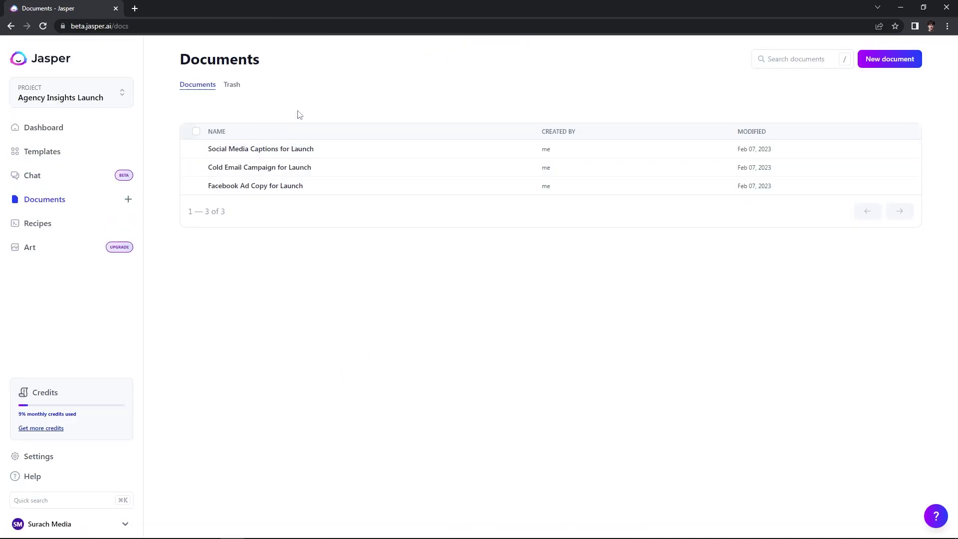
Open the sidebar project selector and show all projects, including Agency Insights Launch and Personal
click(102, 92)
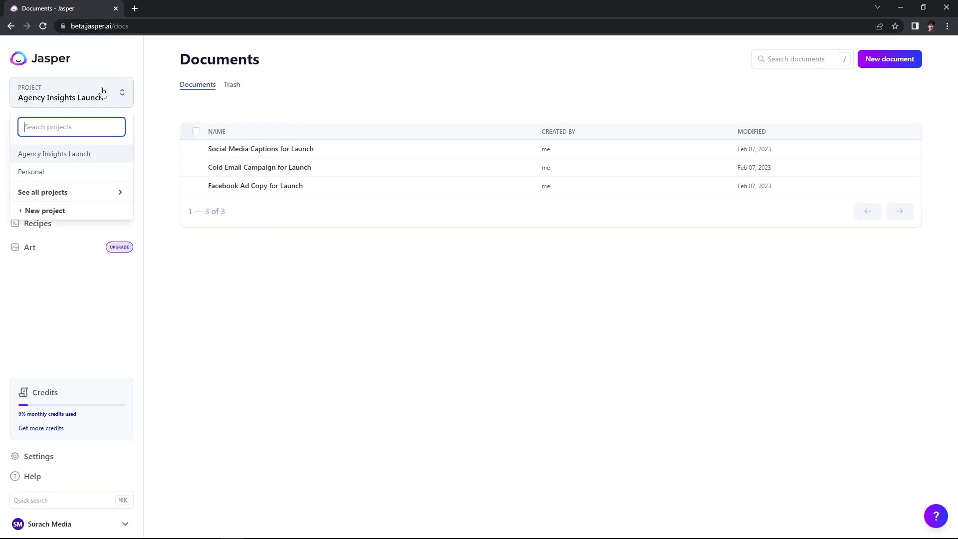
click(89, 194)
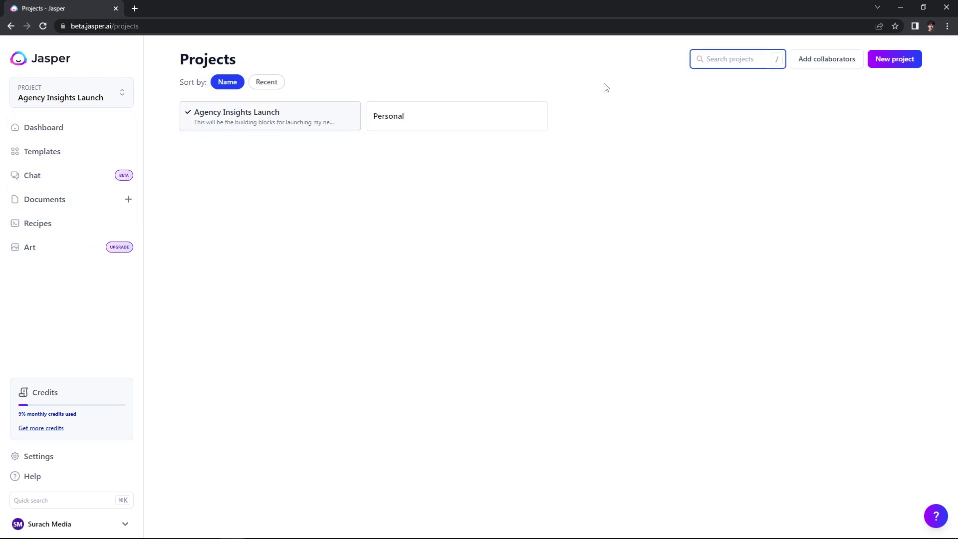